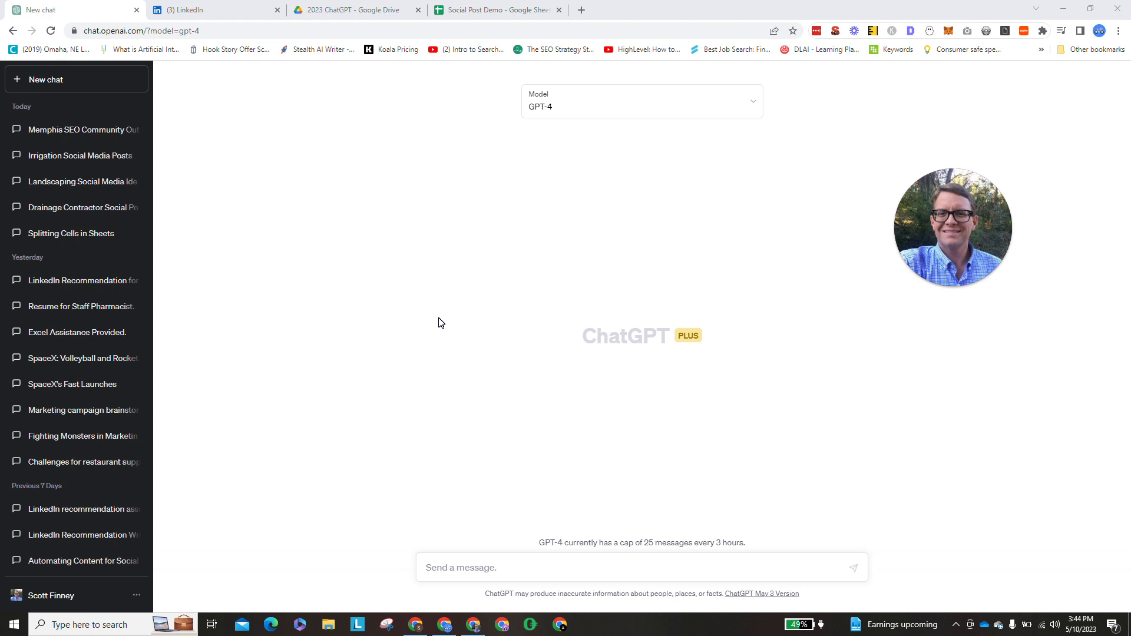
Step: On LinkedIn, expand the Memphis SEO meetup event's About section and copy its full description
{"action": "left_click", "coordinate": [248, 7]}
{"action": "scroll", "coordinate": [173, 353], "scroll_direction": "down", "scroll_amount": 3}
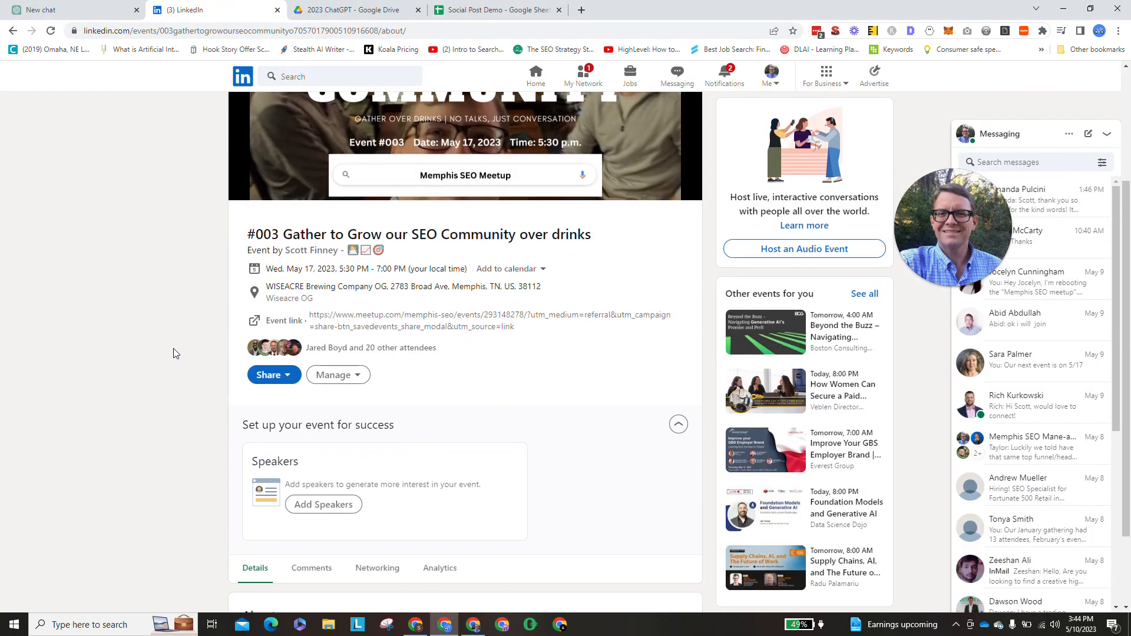
{"action": "scroll", "coordinate": [173, 354], "scroll_direction": "down", "scroll_amount": 2}
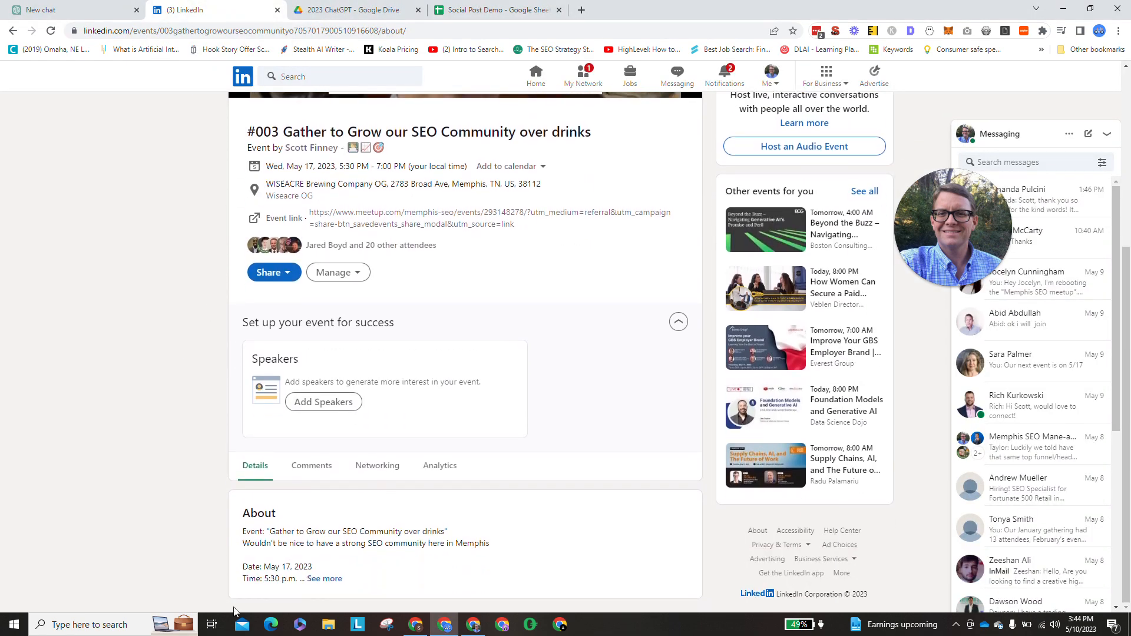
{"action": "left_click", "coordinate": [327, 580]}
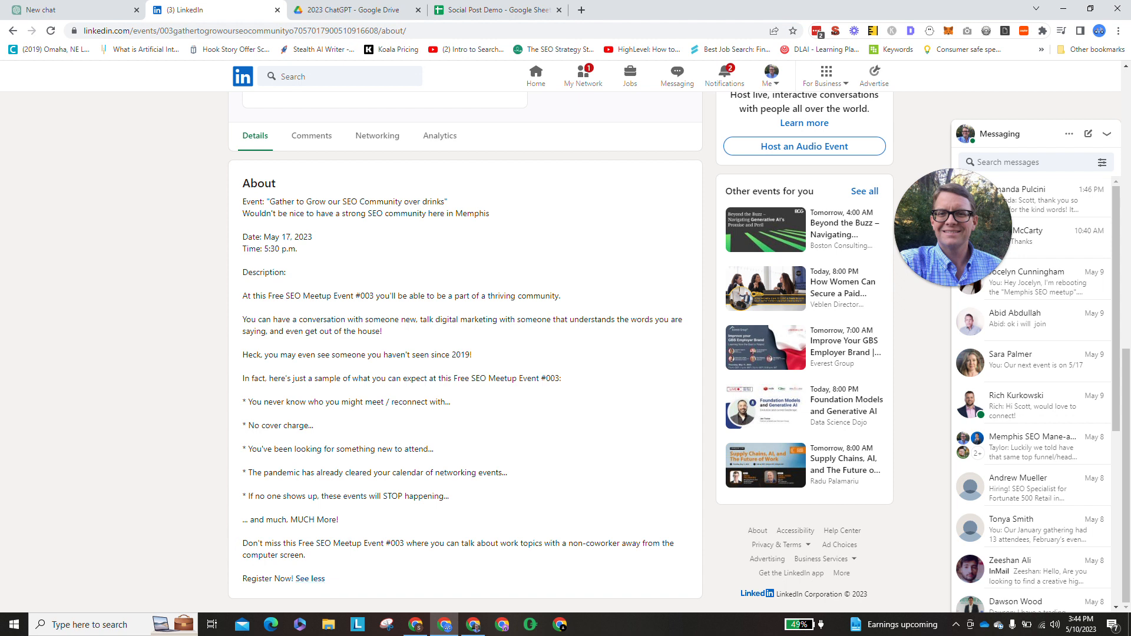
{"action": "left_click_drag", "start_coordinate": [242, 202], "coordinate": [294, 579]}
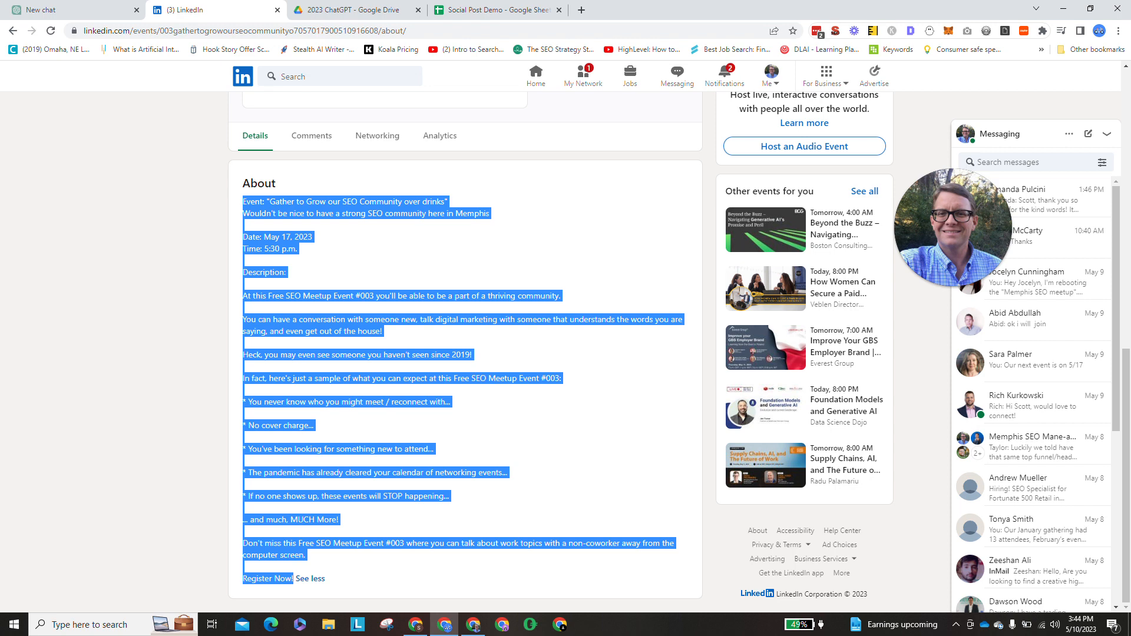
{"action": "left_click", "coordinate": [320, 470]}
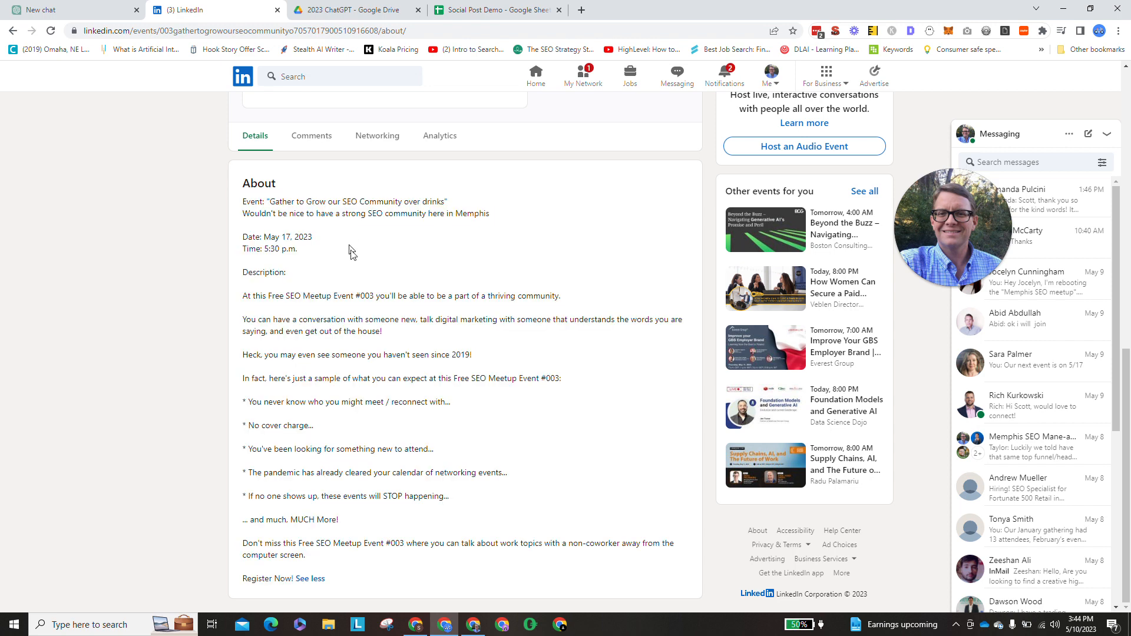
{"action": "left_click_drag", "start_coordinate": [351, 245], "coordinate": [430, 445]}
{"action": "left_click", "coordinate": [379, 384]}
Step: Switch to ChatGPT and start the prompt "Please write 5 social media post. The post are to get people in Memphis Tn"
{"action": "left_click", "coordinate": [94, 9]}
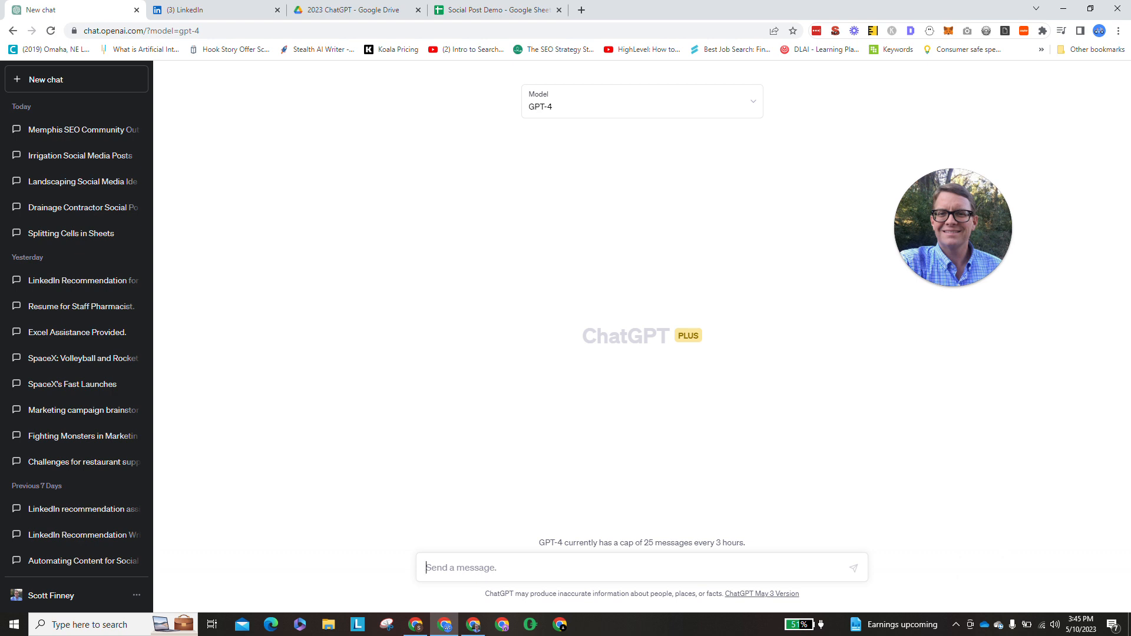
{"action": "type", "text": "Please write 5 social media post "}
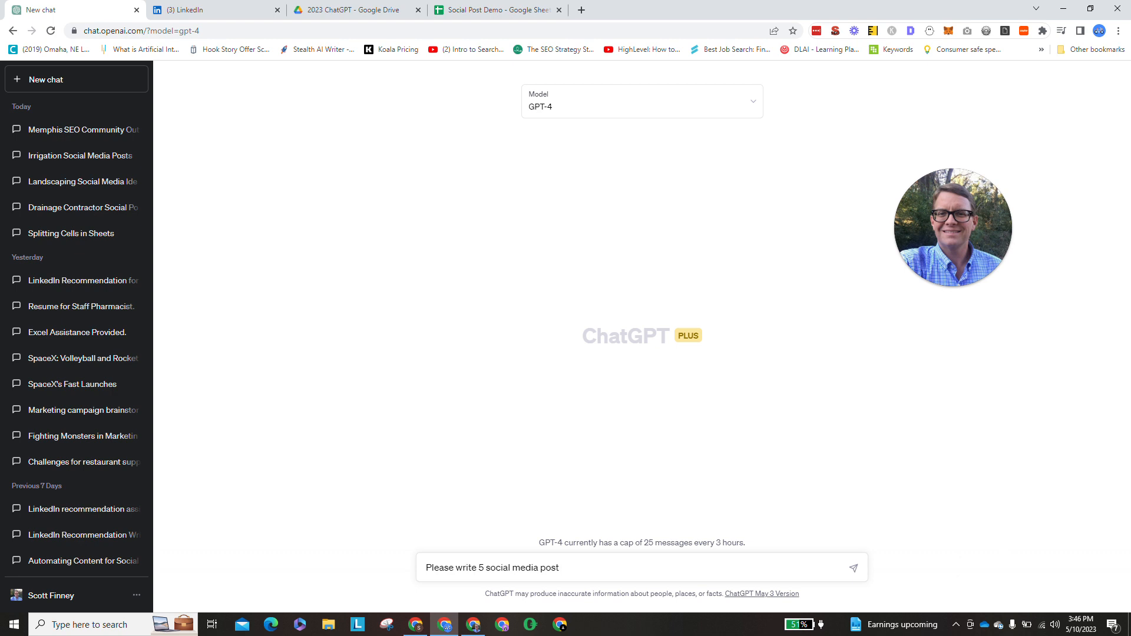
{"action": "type", "text": " The post are to"}
{"action": "type", "text": " get pros"}
{"action": "key", "text": "BackSpace"}
{"action": "key", "text": "BackSpace"}
{"action": "key", "text": "BackSpace"}
{"action": "type", "text": "oople"}
{"action": "key", "text": "BackSpace"}
{"action": "key", "text": "BackSpace"}
{"action": "key", "text": "BackSpace"}
{"action": "key", "text": "BackSpace"}
{"action": "key", "text": "BackSpace"}
{"action": "key", "text": "BackSpace"}
{"action": "type", "text": "eople in Memphis Tn and"}
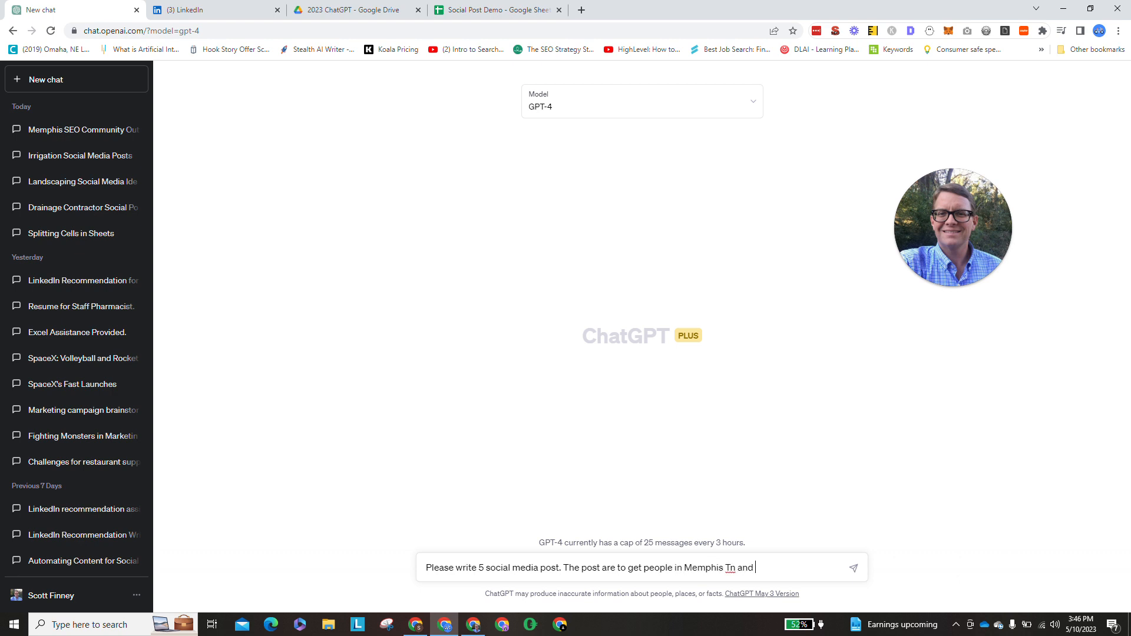
Step: Reword the audience to "in the Memphis Tn area" and finish the sentence with "excited about attending the Memphis SEO Meetup."
{"action": "key", "text": "BackSpace"}
{"action": "key", "text": "BackSpace"}
{"action": "key", "text": "BackSpace"}
{"action": "left_click", "coordinate": [682, 568]}
{"action": "type", "text": "the "}
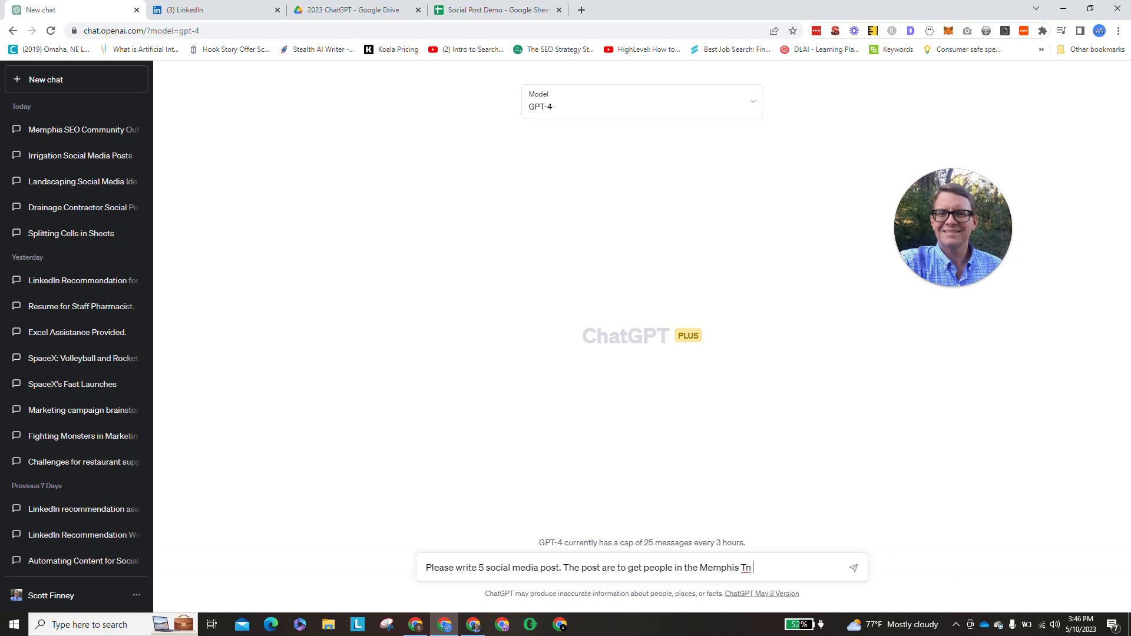
{"action": "type", "text": "area excited about attending th"}
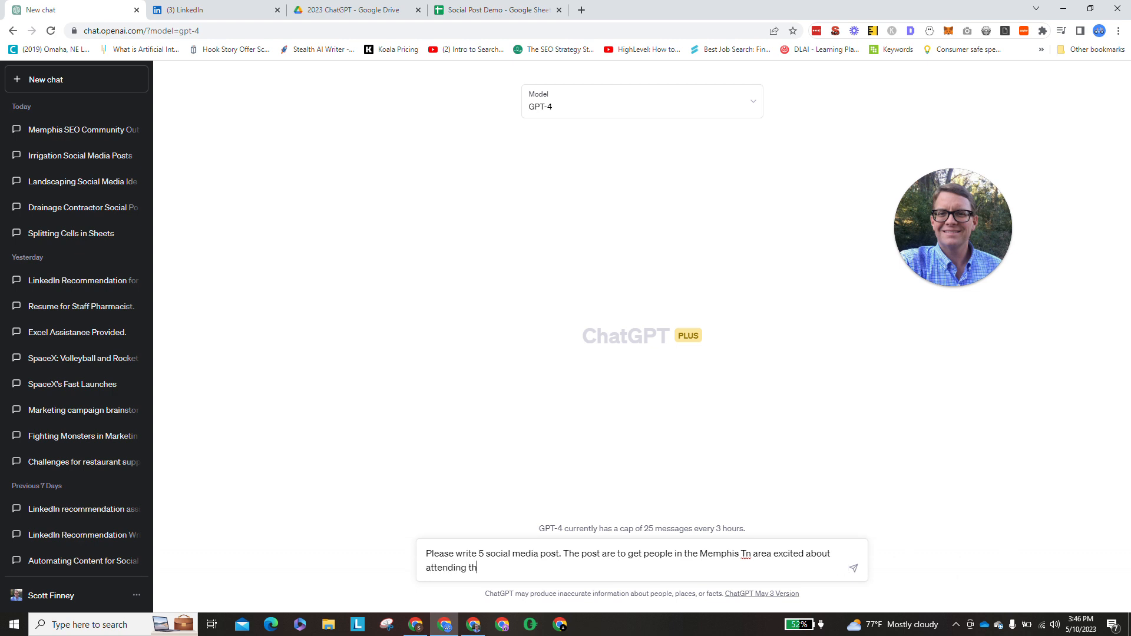
{"action": "type", "text": "e Memphis SE O Meetup."}
{"action": "key", "text": "shift+Return"}
{"action": "key", "text": "shift+Return"}
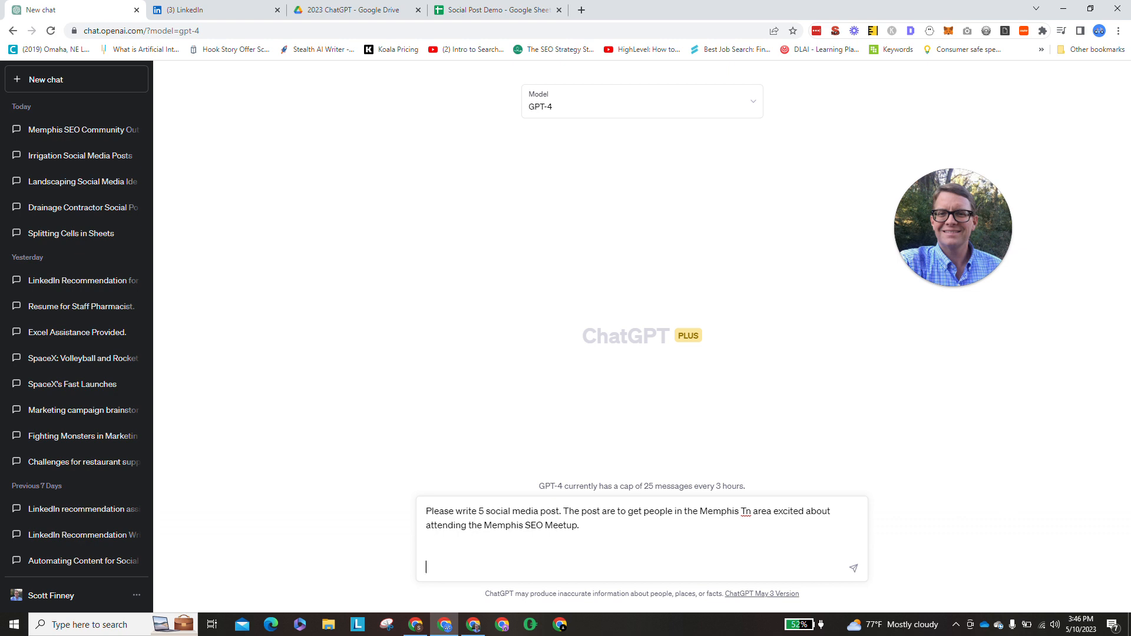
Step: Add the sentence "You will find the event details [here]" to the prompt
{"action": "type", "text": "Her"}
{"action": "key", "text": "BackSpace"}
{"action": "key", "text": "BackSpace"}
{"action": "key", "text": "BackSpace"}
{"action": "type", "text": "You will find the event details here"}
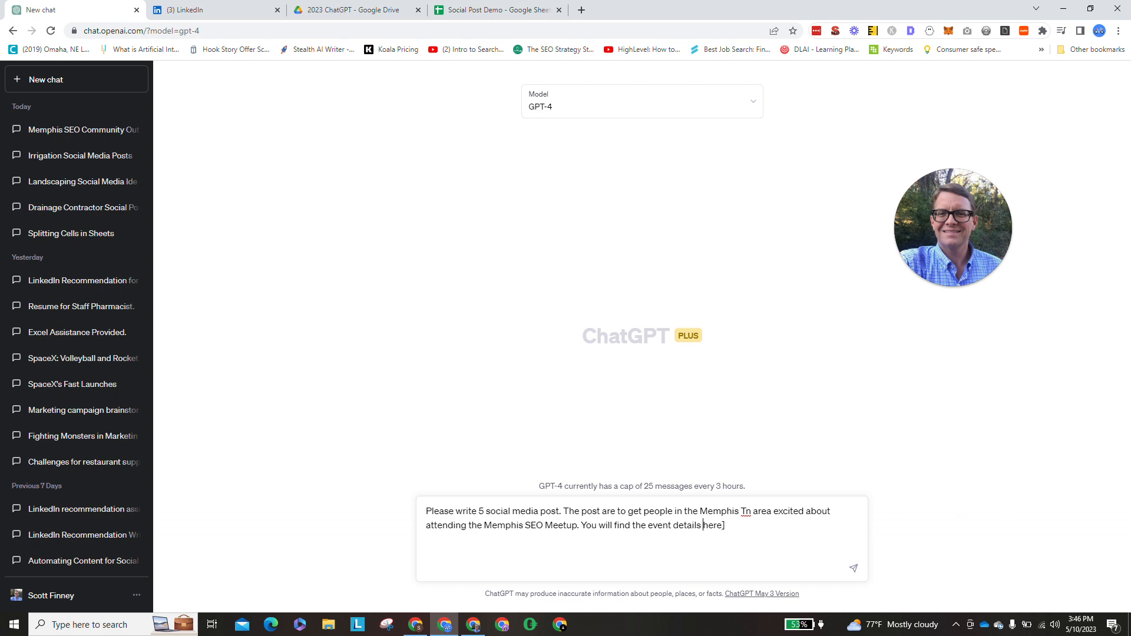
{"action": "type", "text": "["}
{"action": "key", "text": "End"}
Step: Add an instruction to the prompt not to make up any information that is not already in the event details
{"action": "type", "text": ". DO not make up"}
{"action": "key", "text": "BackSpace"}
{"action": "type", "text": "ot make up any iinfromation "}
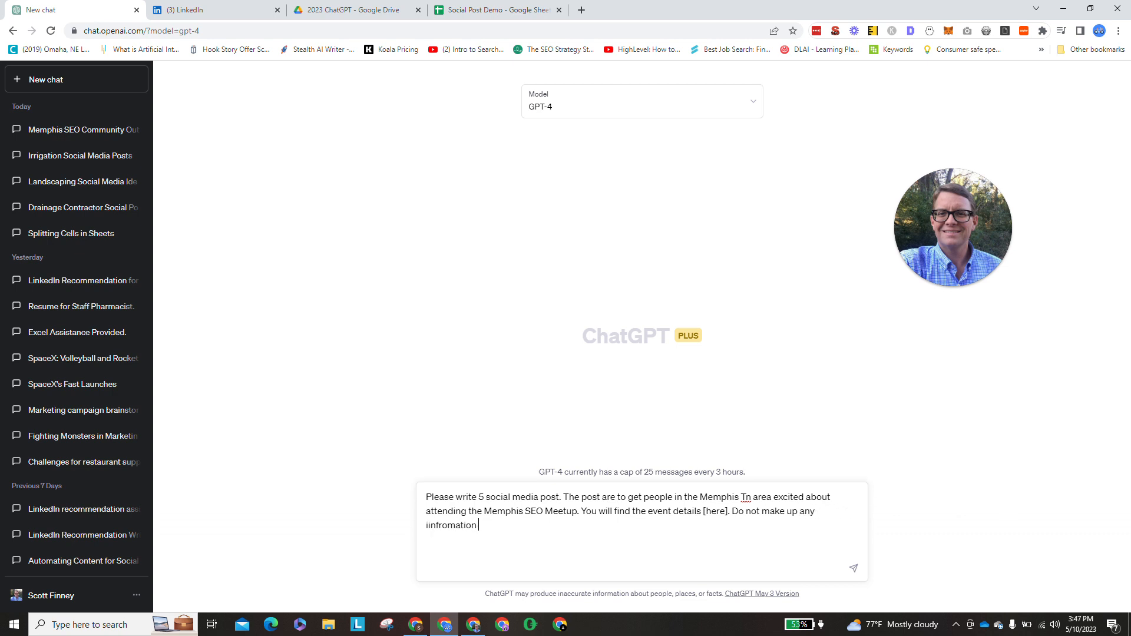
{"action": "type", "text": "that is not already in the "}
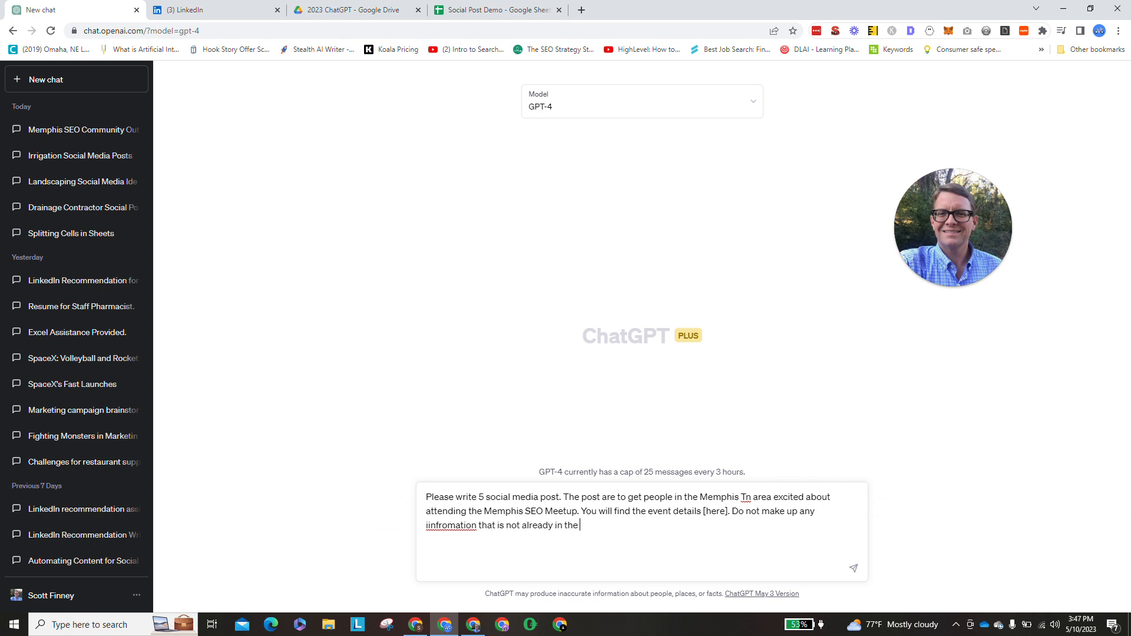
{"action": "type", "text": "event details"}
{"action": "key", "text": "BackSpace"}
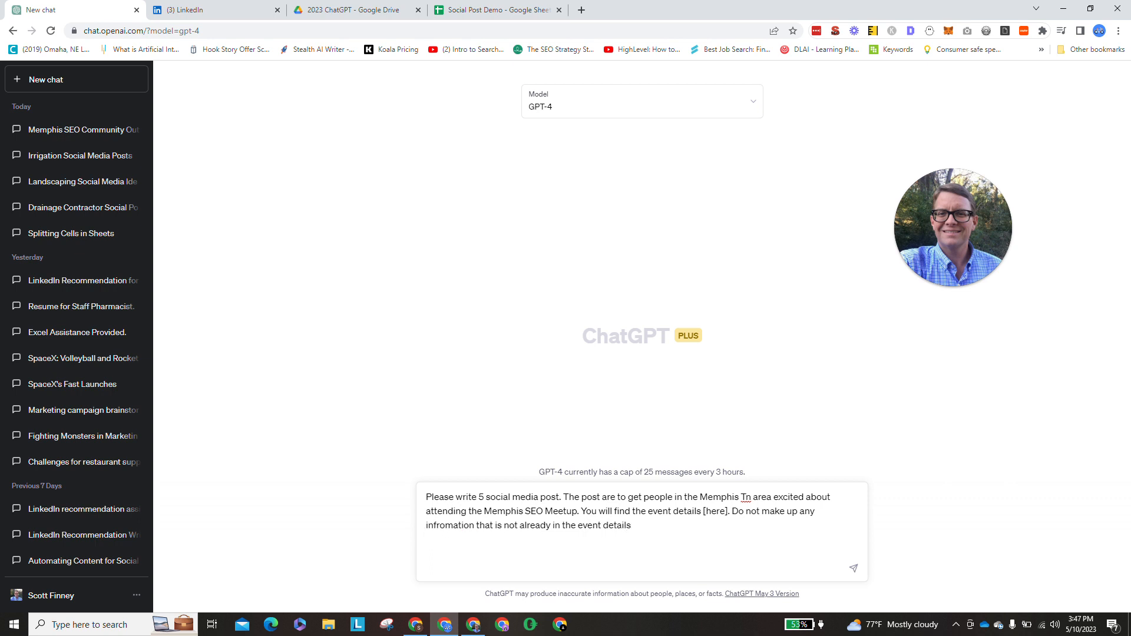
Step: Below the instructions, define the placeholder with "here=" followed by the pasted event description
{"action": "key", "text": "shift+Return"}
{"action": "key", "text": "shift+Return"}
{"action": "type", "text": "he"}
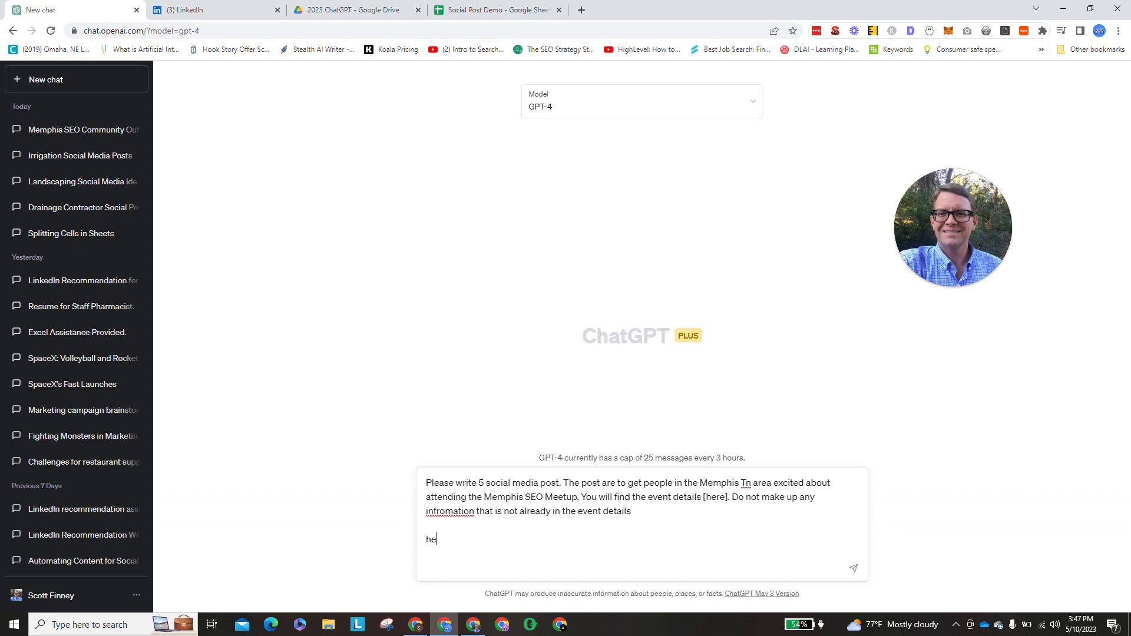
{"action": "type", "text": "re"}
{"action": "type", "text": ":"}
{"action": "key", "text": "ctrl+v"}
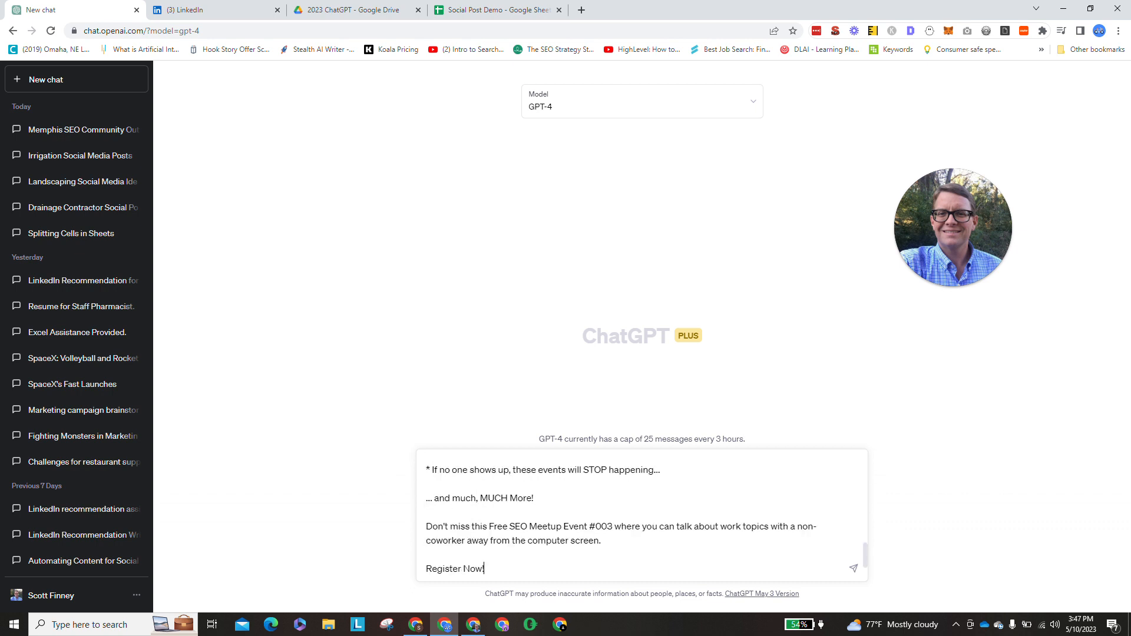
{"action": "scroll", "coordinate": [642, 516], "scroll_direction": "up", "scroll_amount": 15}
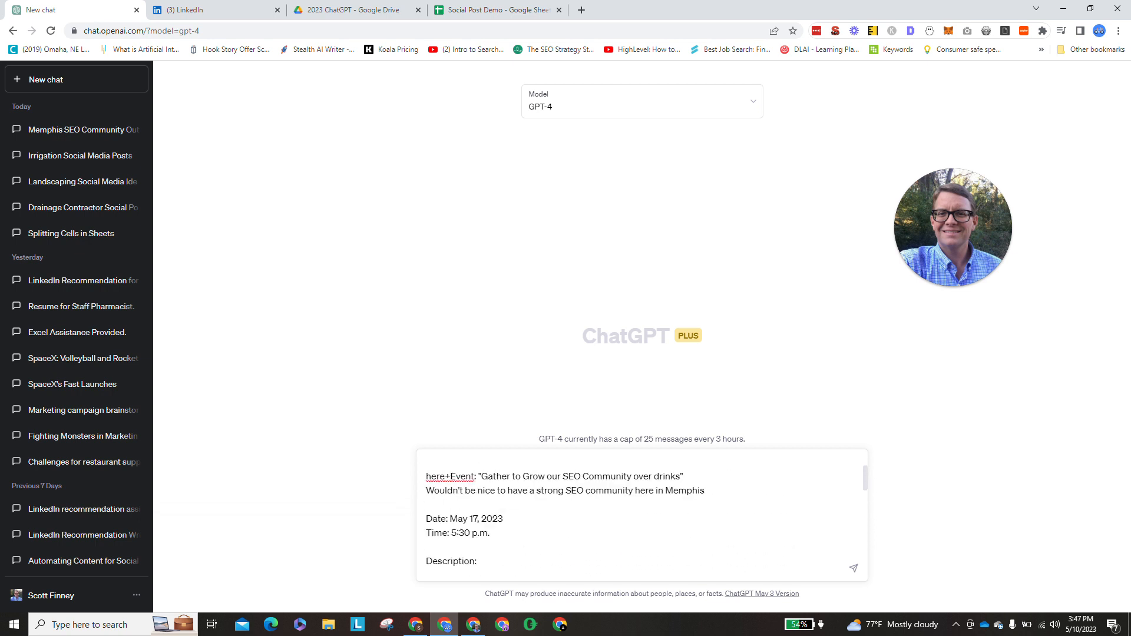
{"action": "key", "text": "BackSpace"}
{"action": "type", "text": "="}
Step: Correct the misspelled "infromation" to "information" using the suggested spelling
{"action": "scroll", "coordinate": [642, 515], "scroll_direction": "up", "scroll_amount": 1}
{"action": "right_click", "coordinate": [449, 493]}
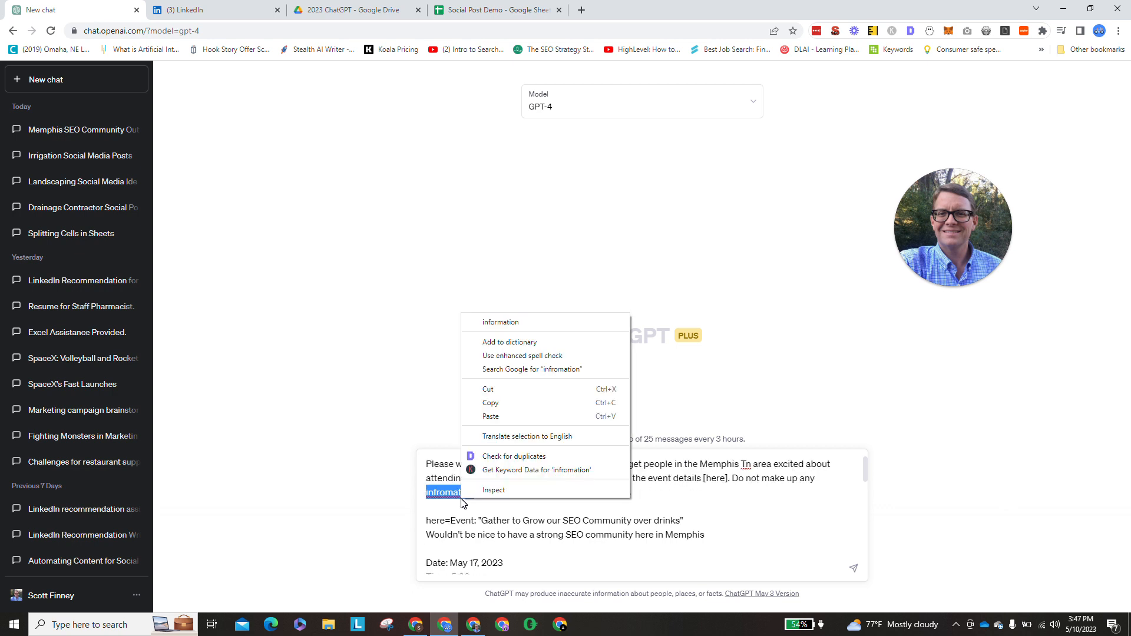
{"action": "left_click", "coordinate": [497, 323]}
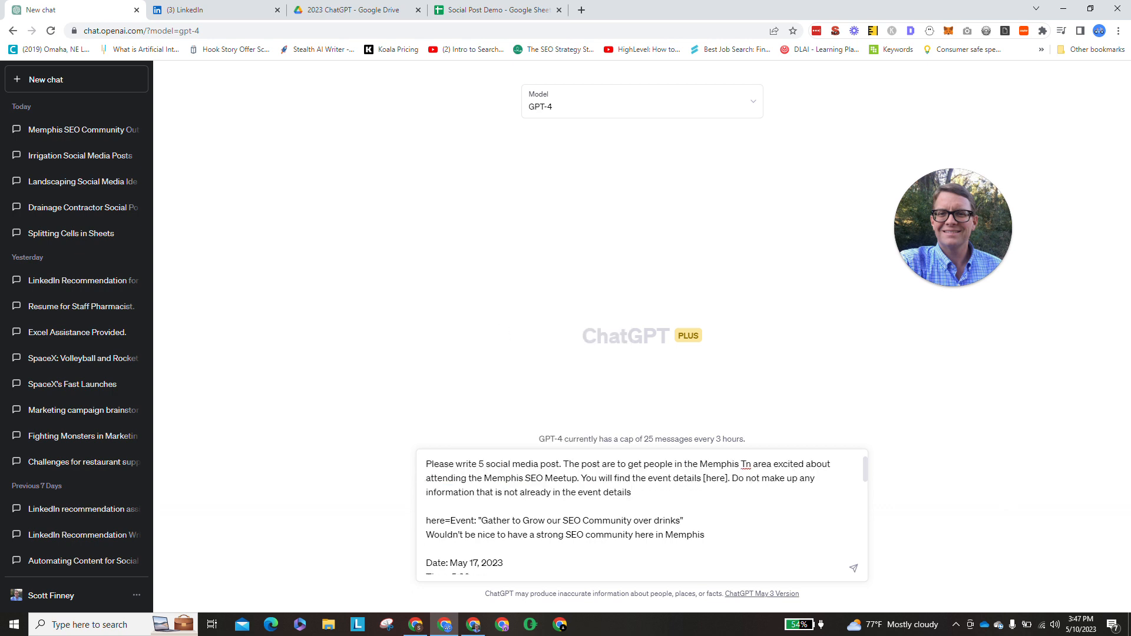
Step: Review the pasted event details in the prompt and return to its beginning
{"action": "key", "text": "shift+Right"}
{"action": "key", "text": "shift+Right"}
{"action": "key", "text": "shift+Right"}
{"action": "key", "text": "shift+Right"}
{"action": "key", "text": "shift+Right"}
{"action": "key", "text": "shift+Right"}
{"action": "key", "text": "shift+Right"}
{"action": "key", "text": "shift+Right"}
{"action": "key", "text": "Down"}
{"action": "key", "text": "Down"}
{"action": "key", "text": "Down"}
{"action": "key", "text": "Down"}
{"action": "key", "text": "Down"}
{"action": "key", "text": "Down"}
{"action": "key", "text": "Down"}
{"action": "key", "text": "Down"}
{"action": "key", "text": "Down"}
{"action": "key", "text": "Down"}
{"action": "key", "text": "Down"}
{"action": "key", "text": "Down"}
{"action": "key", "text": "Down"}
{"action": "key", "text": "Down"}
{"action": "key", "text": "Down"}
{"action": "key", "text": "Down"}
{"action": "key", "text": "Down"}
{"action": "key", "text": "Down"}
{"action": "key", "text": "Down"}
{"action": "key", "text": "Down"}
{"action": "key", "text": "Down"}
{"action": "key", "text": "Down"}
{"action": "key", "text": "Down"}
{"action": "key", "text": "Down"}
{"action": "key", "text": "Down"}
{"action": "key", "text": "Down"}
{"action": "key", "text": "Down"}
{"action": "key", "text": "Down"}
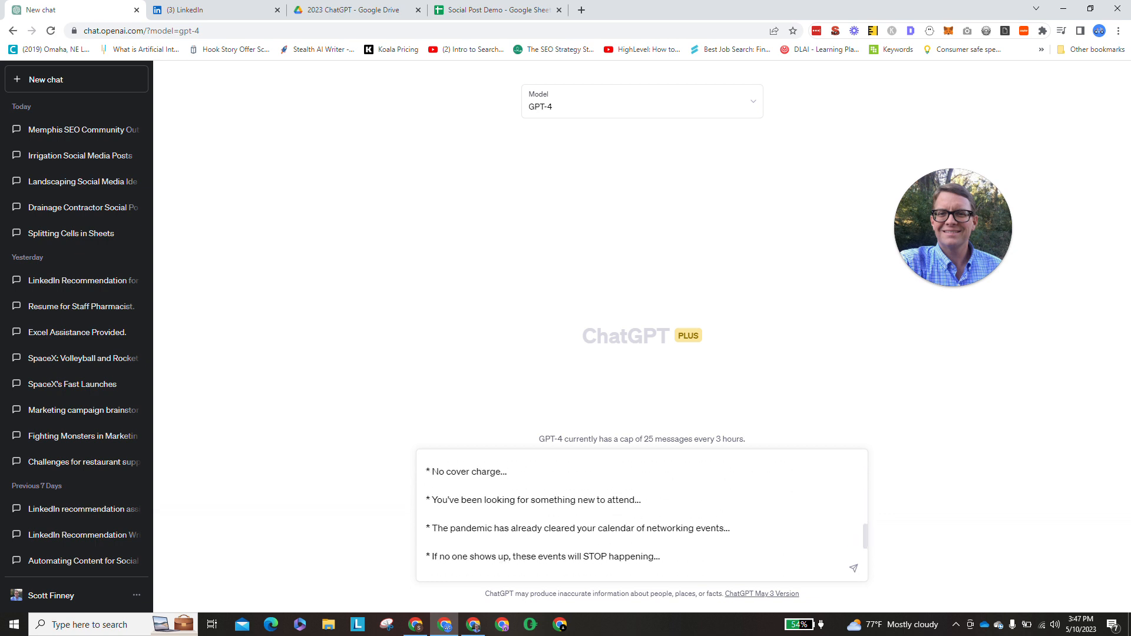
{"action": "key", "text": "ctrl+Home"}
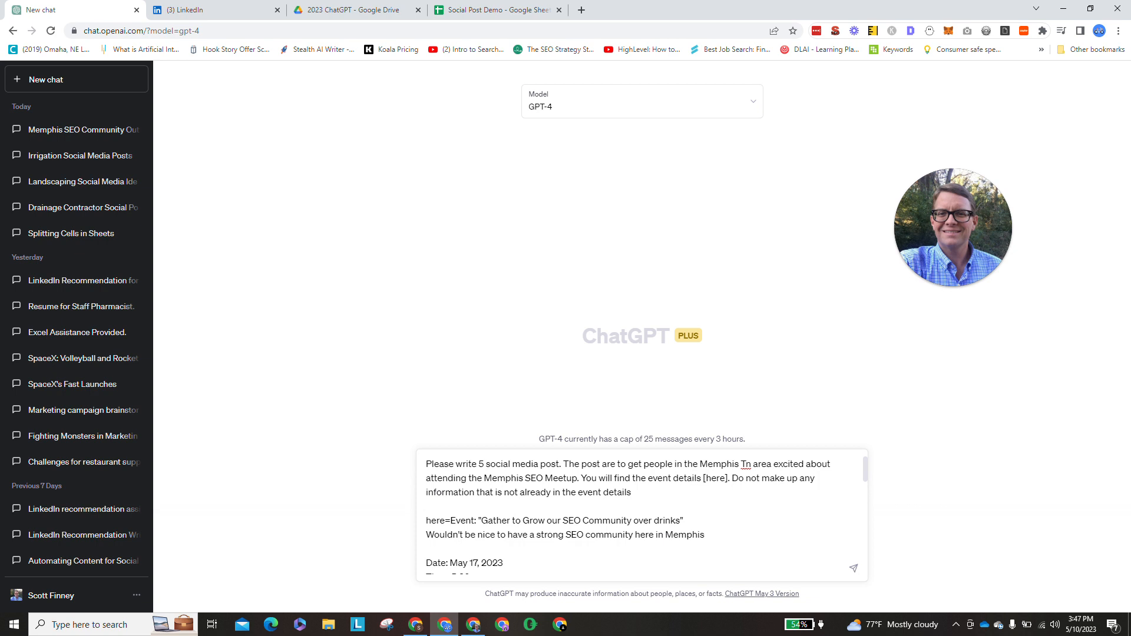
Step: Add "for LinkedIn" after "social media post" and "event" after "Memphis SEO Meetup", and submit the prompt
{"action": "left_click", "coordinate": [560, 464]}
{"action": "type", "text": "for Lin"}
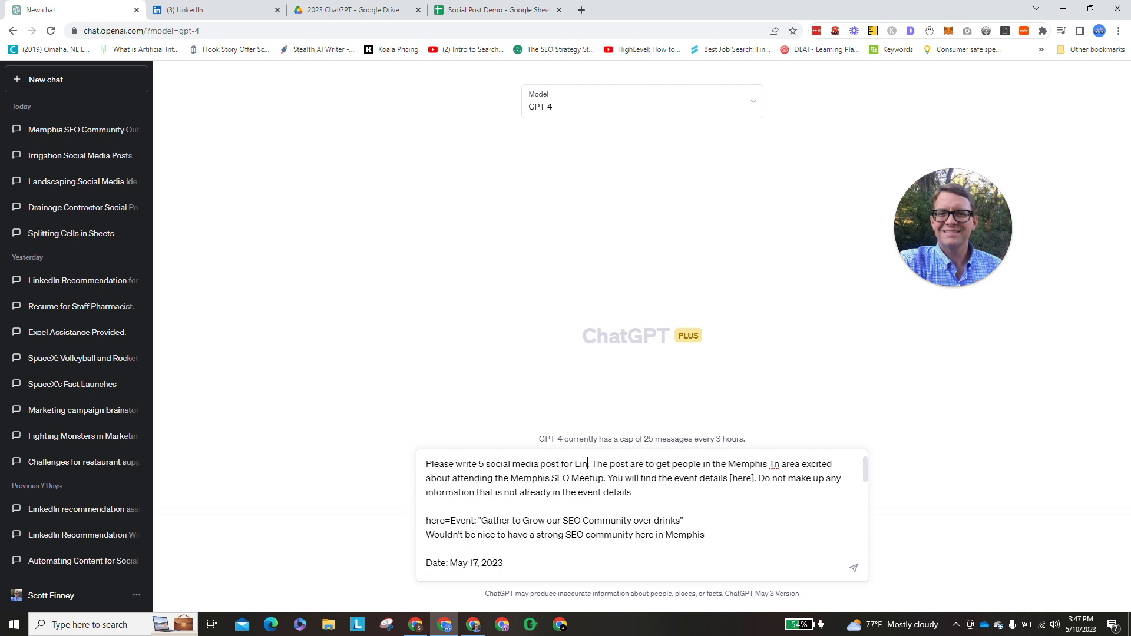
{"action": "type", "text": "kedIn"}
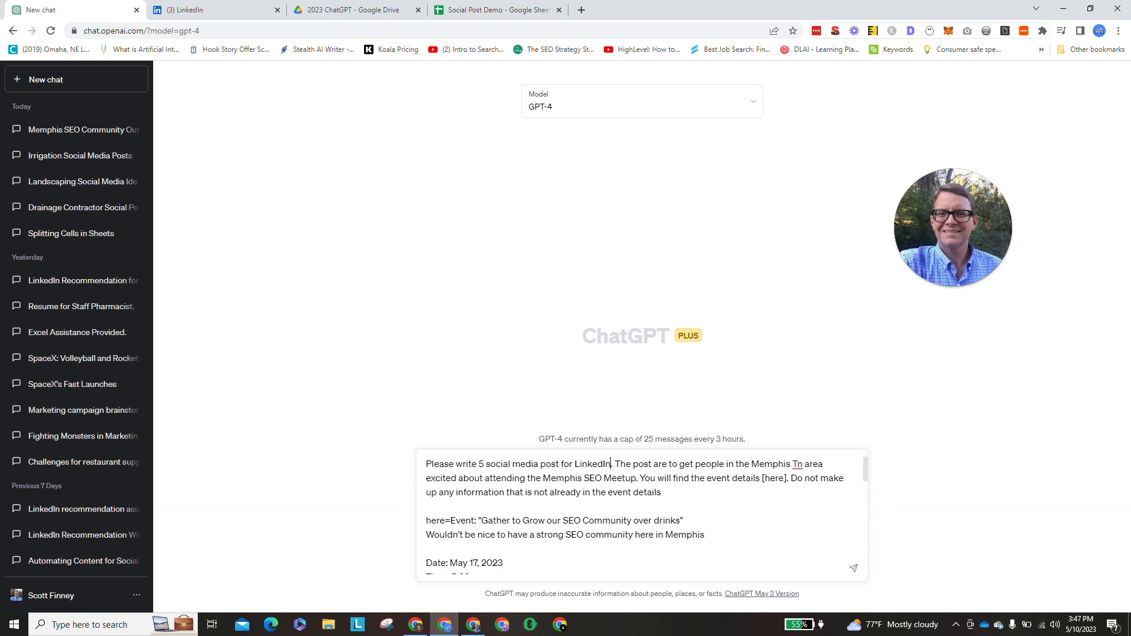
{"action": "type", "text": "event"}
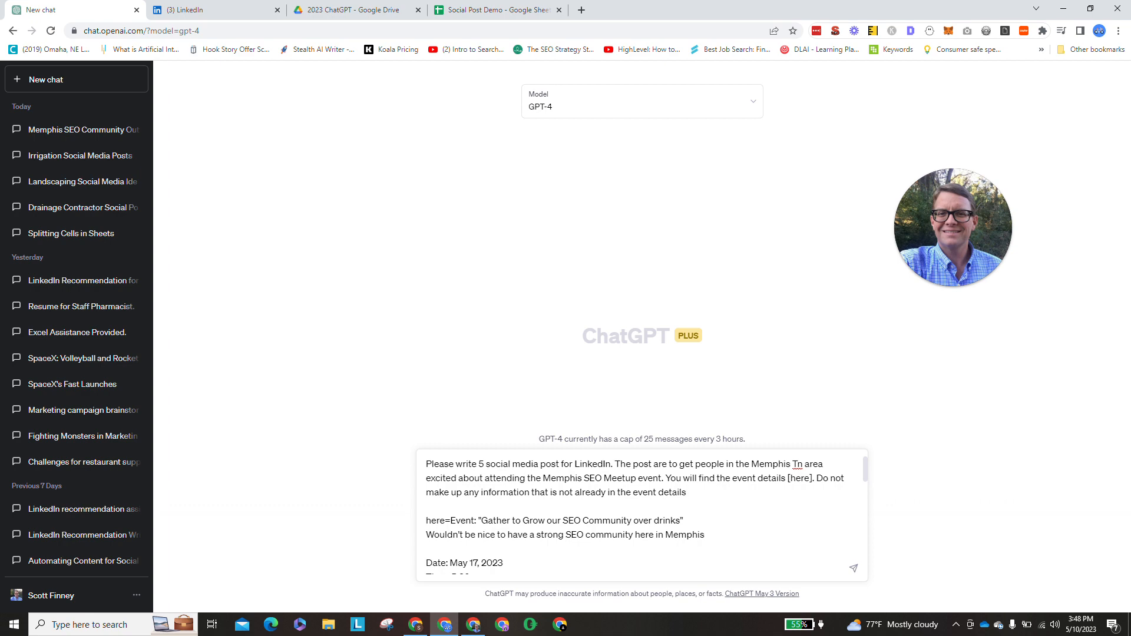
{"action": "key", "text": "Return"}
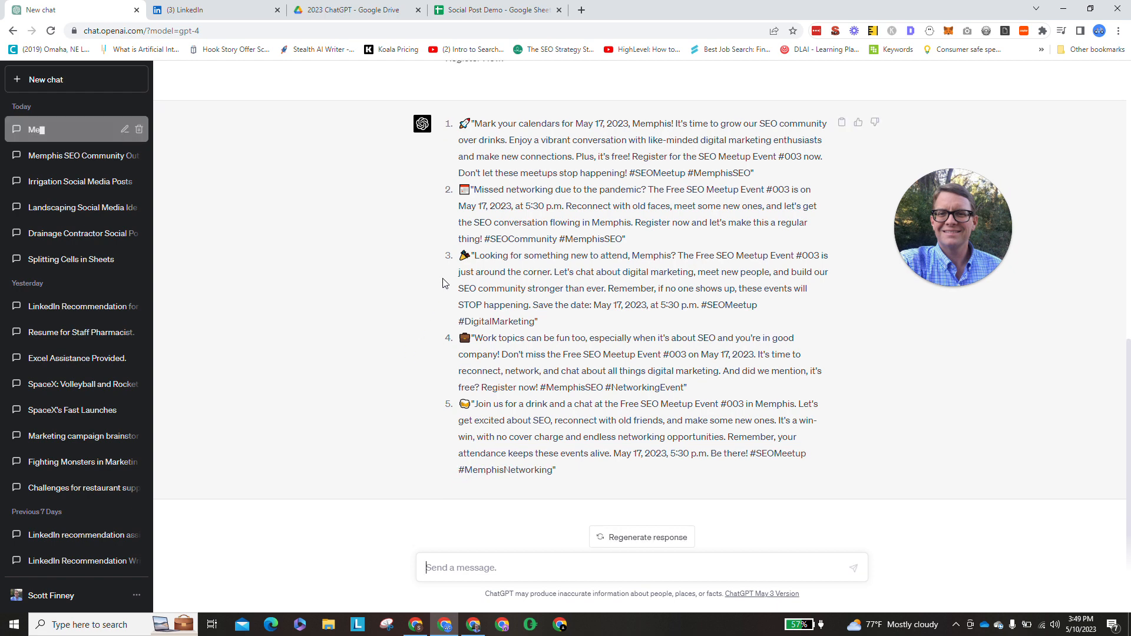
Step: Copy the first generated post, the one starting "Mark your calendars for May 17, 2023, Memphis!"
{"action": "scroll", "coordinate": [648, 354], "scroll_direction": "up", "scroll_amount": 2}
{"action": "left_click_drag", "start_coordinate": [755, 287], "coordinate": [459, 237]}
{"action": "key", "text": "ctrl+c"}
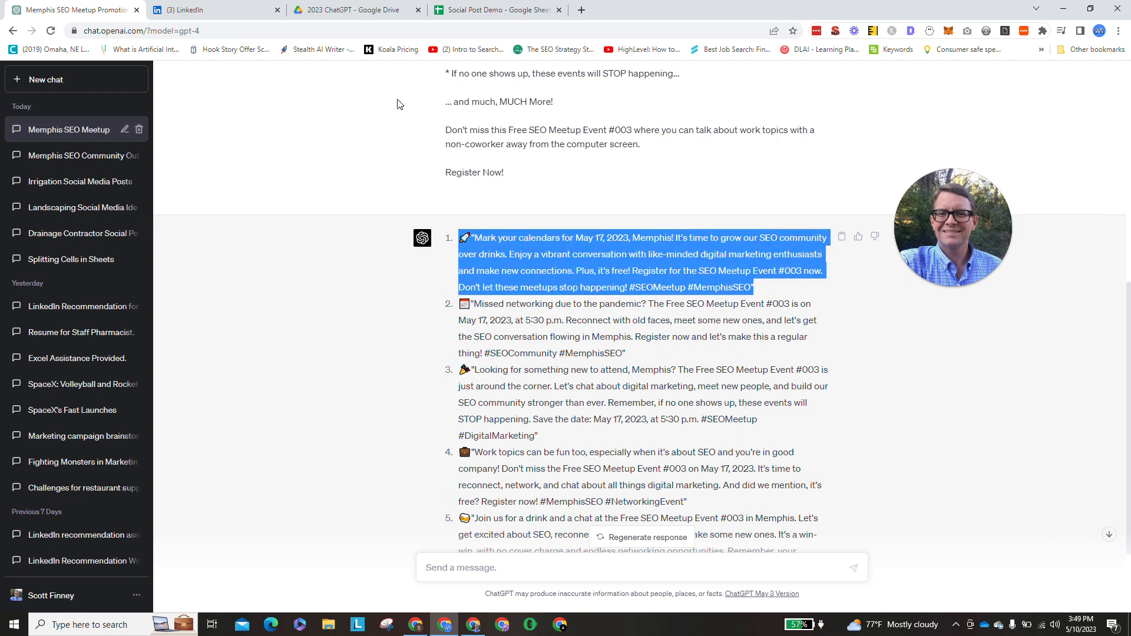
Step: Switch to LinkedIn, share the event as a feed post, and replace the default text with the copied post
{"action": "left_click", "coordinate": [258, 8]}
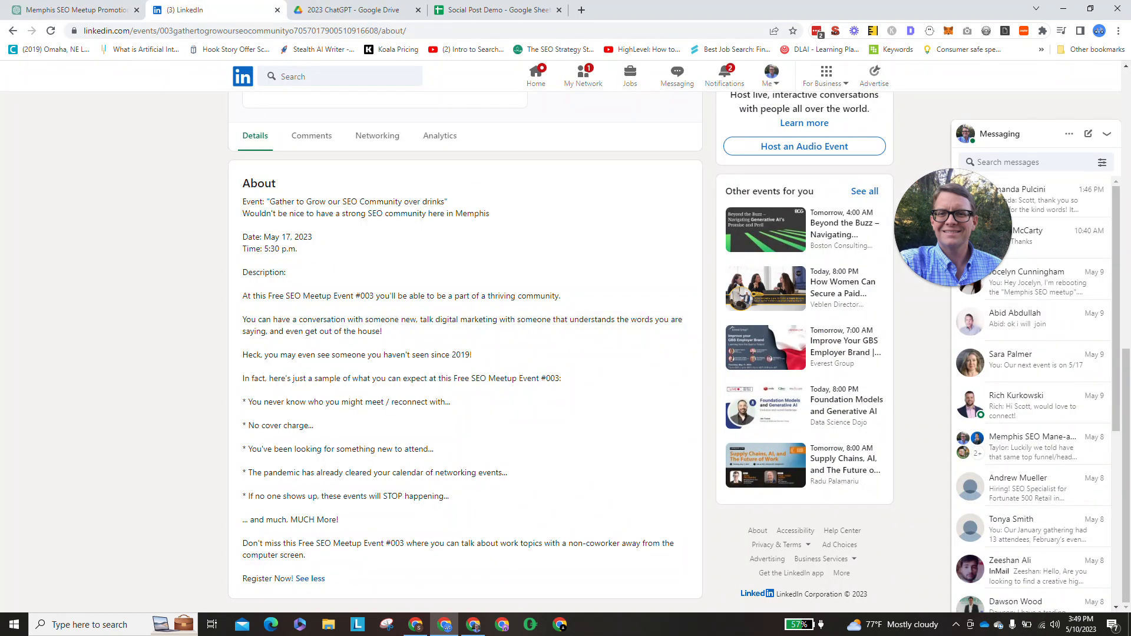
{"action": "scroll", "coordinate": [224, 341], "scroll_direction": "up", "scroll_amount": 6}
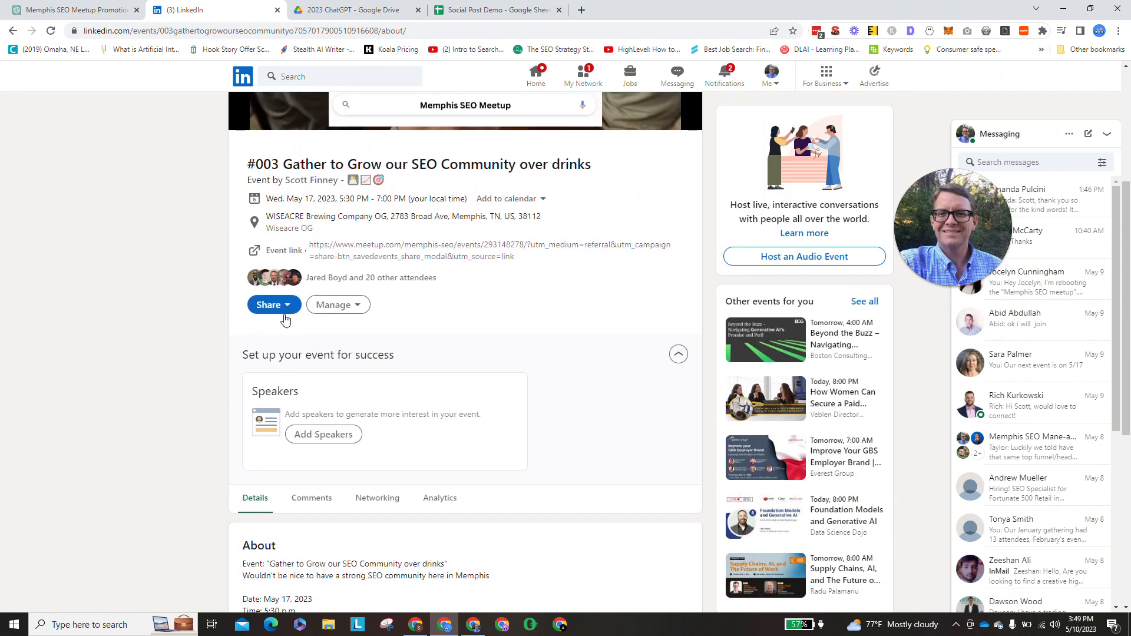
{"action": "left_click", "coordinate": [286, 308]}
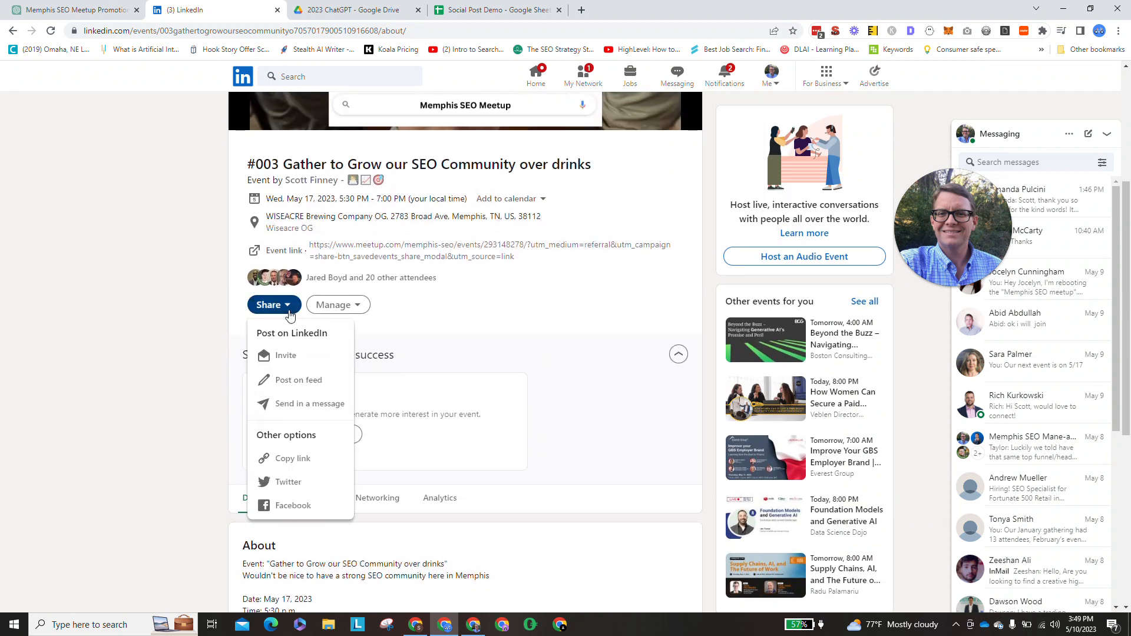
{"action": "left_click", "coordinate": [313, 383]}
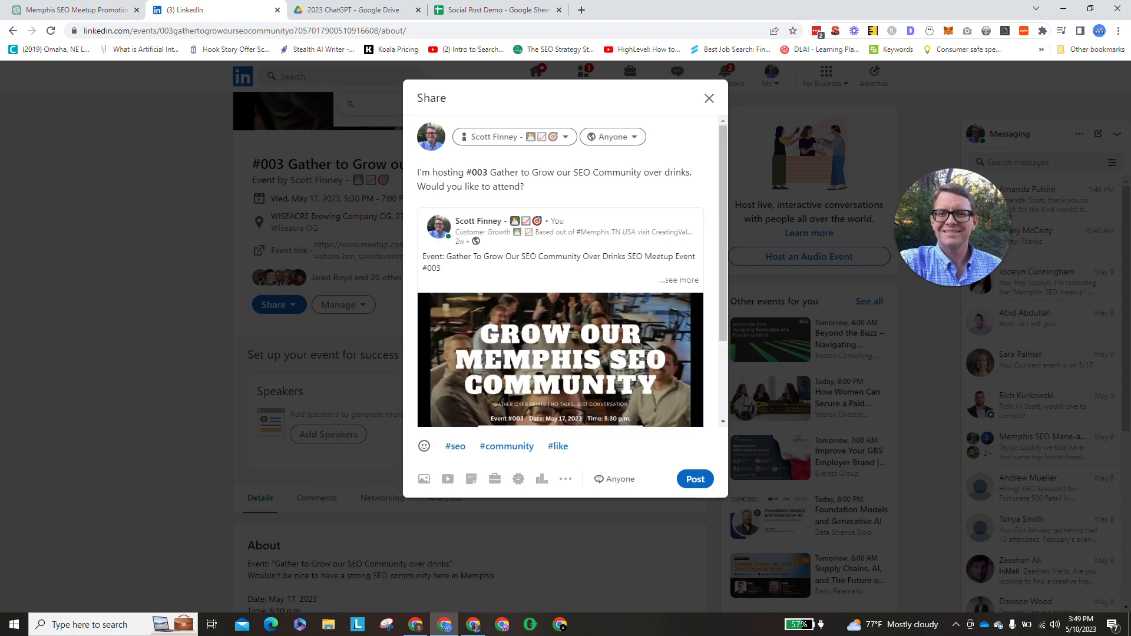
{"action": "key", "text": "ctrl+a"}
{"action": "key", "text": "ctrl+v"}
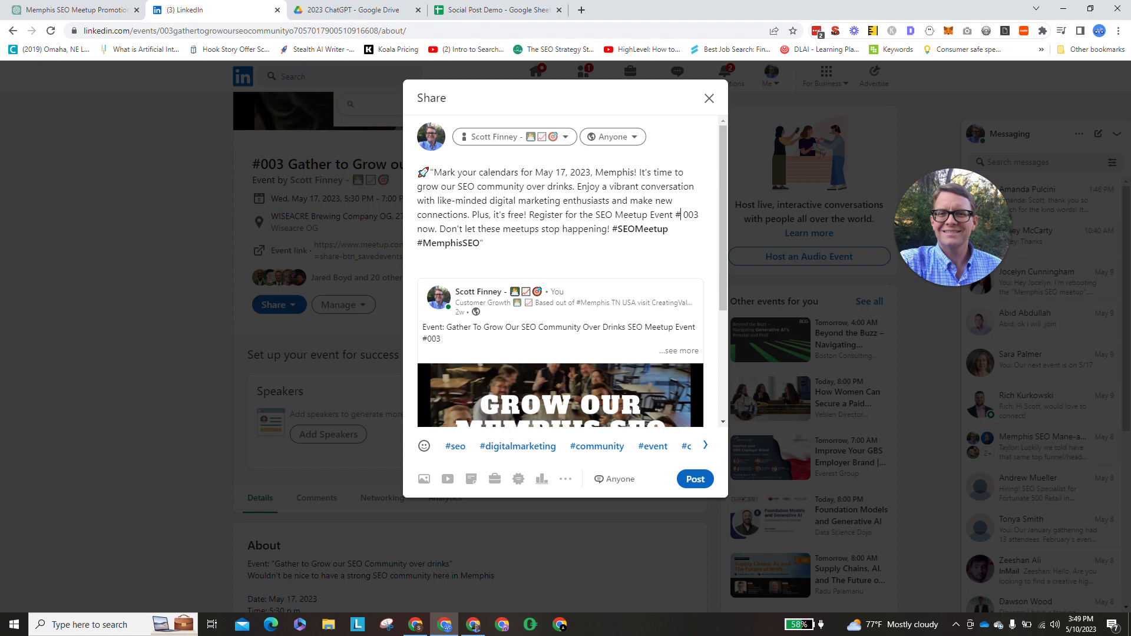
Step: Remove the #SEOMeetup and #MemphisSEO hashtags with the closing quote from the post, and check the attached event preview
{"action": "left_click_drag", "start_coordinate": [613, 229], "coordinate": [669, 229]}
{"action": "key", "text": "BackSpace"}
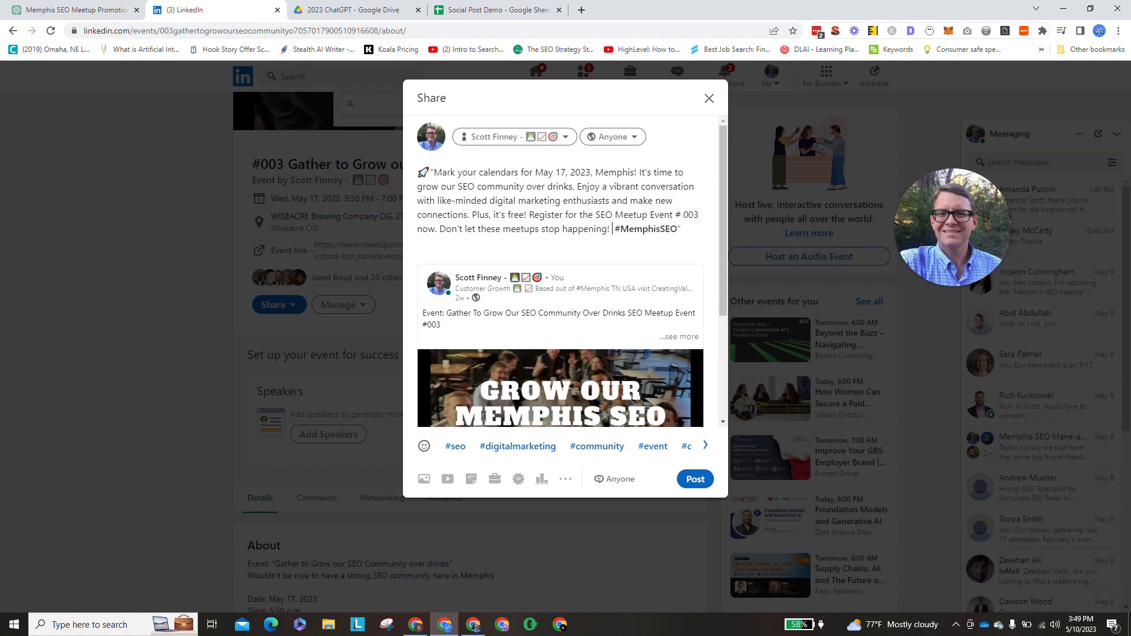
{"action": "key", "text": "ctrl+Delete"}
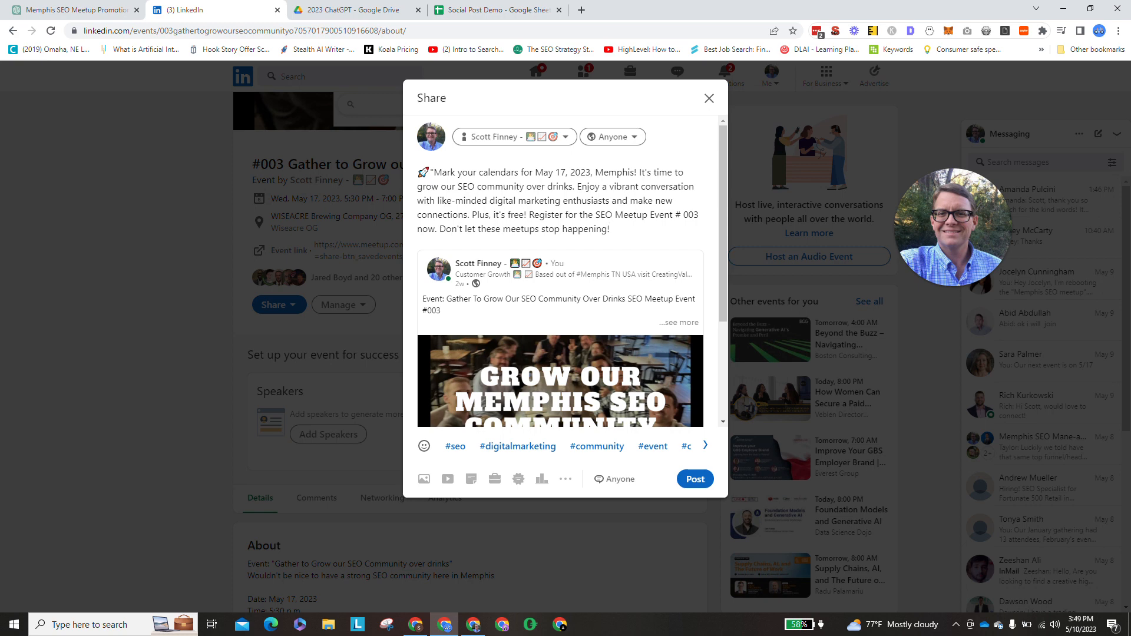
{"action": "scroll", "coordinate": [565, 271], "scroll_direction": "down", "scroll_amount": 3}
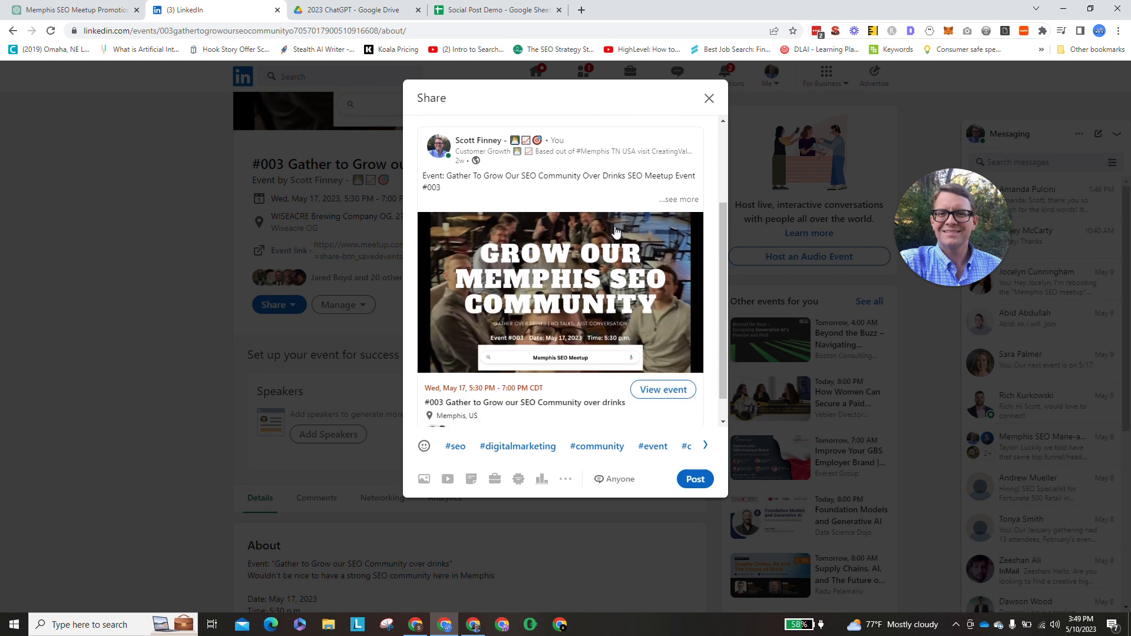
Step: Publish the event share post on LinkedIn and switch back to the ChatGPT conversation
{"action": "scroll", "coordinate": [566, 271], "scroll_direction": "up", "scroll_amount": 3}
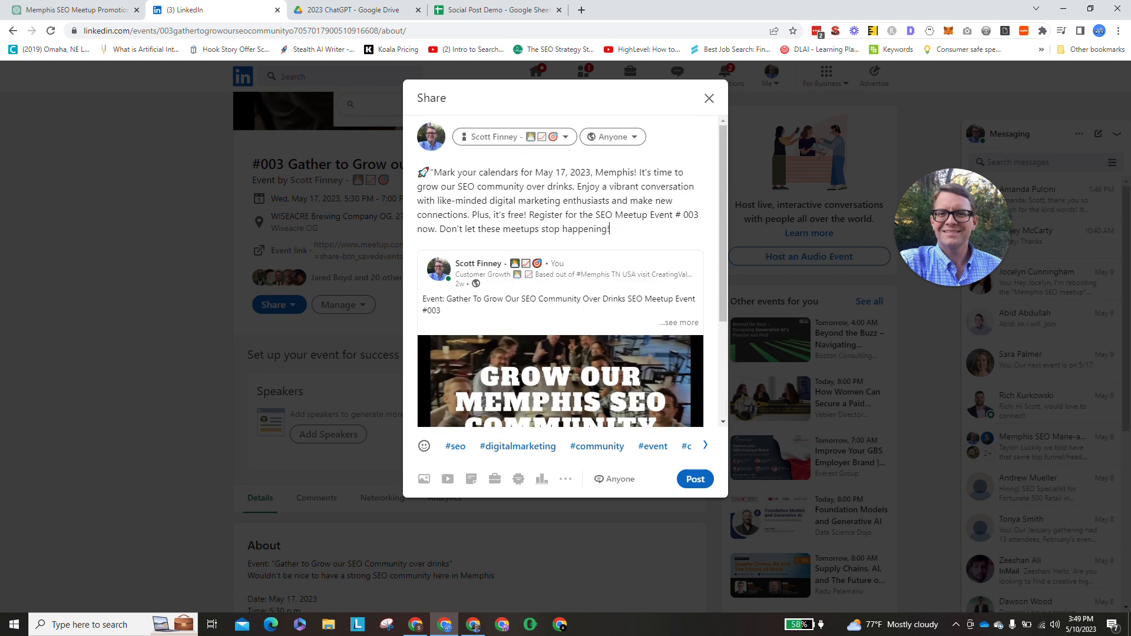
{"action": "left_click", "coordinate": [696, 478]}
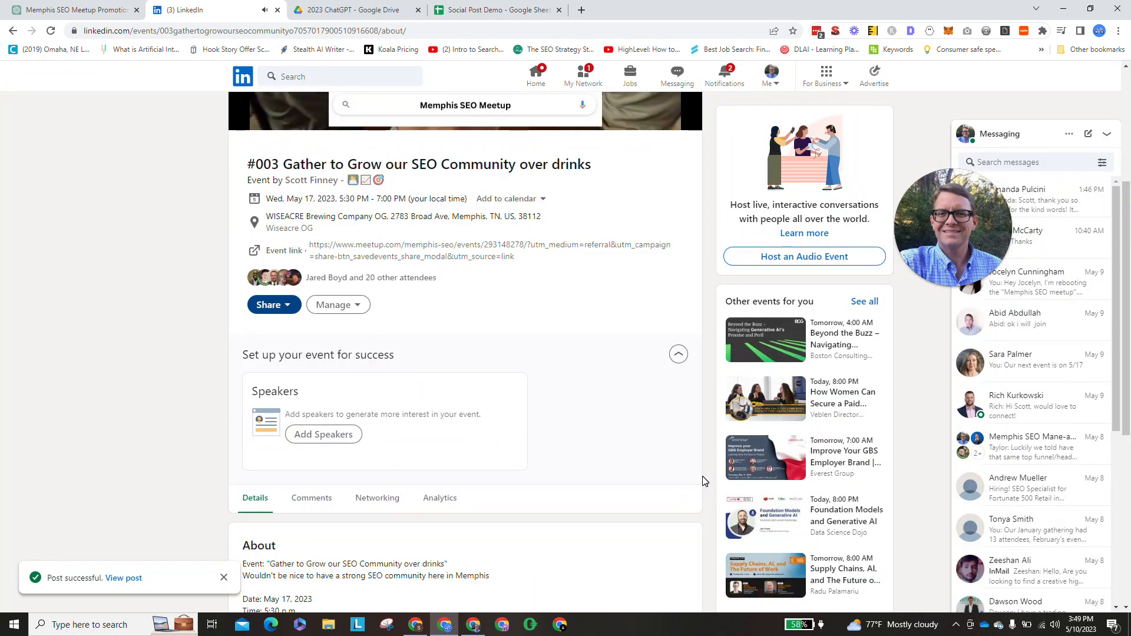
{"action": "left_click", "coordinate": [45, 8]}
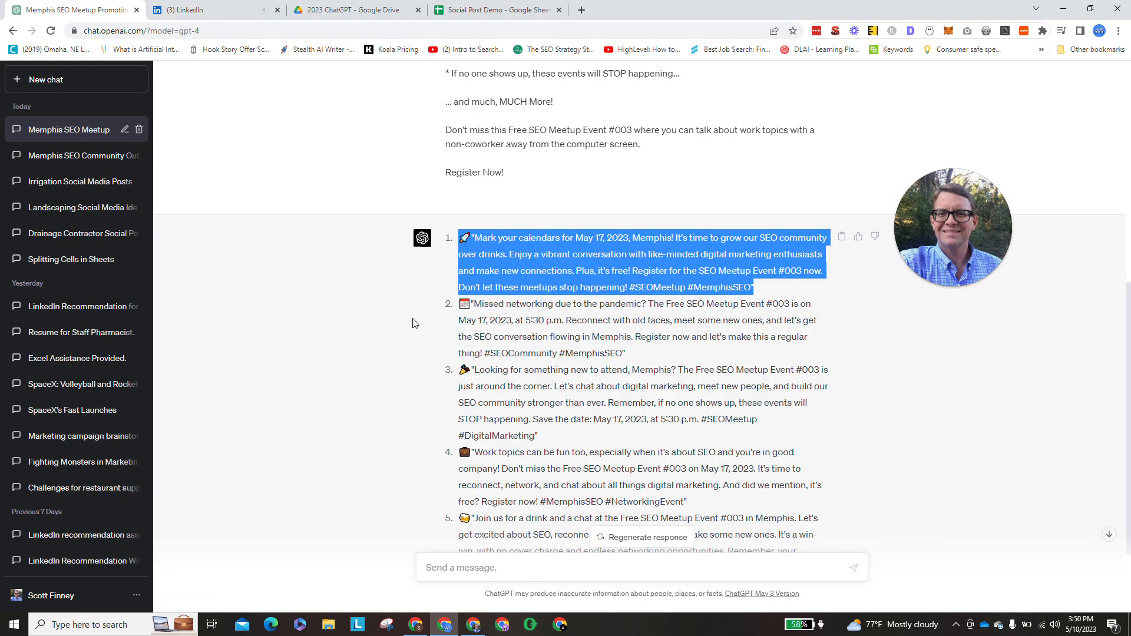
Step: Review the five generated posts in ChatGPT, with a brief check of the LinkedIn event page
{"action": "scroll", "coordinate": [508, 470], "scroll_direction": "down", "scroll_amount": 2}
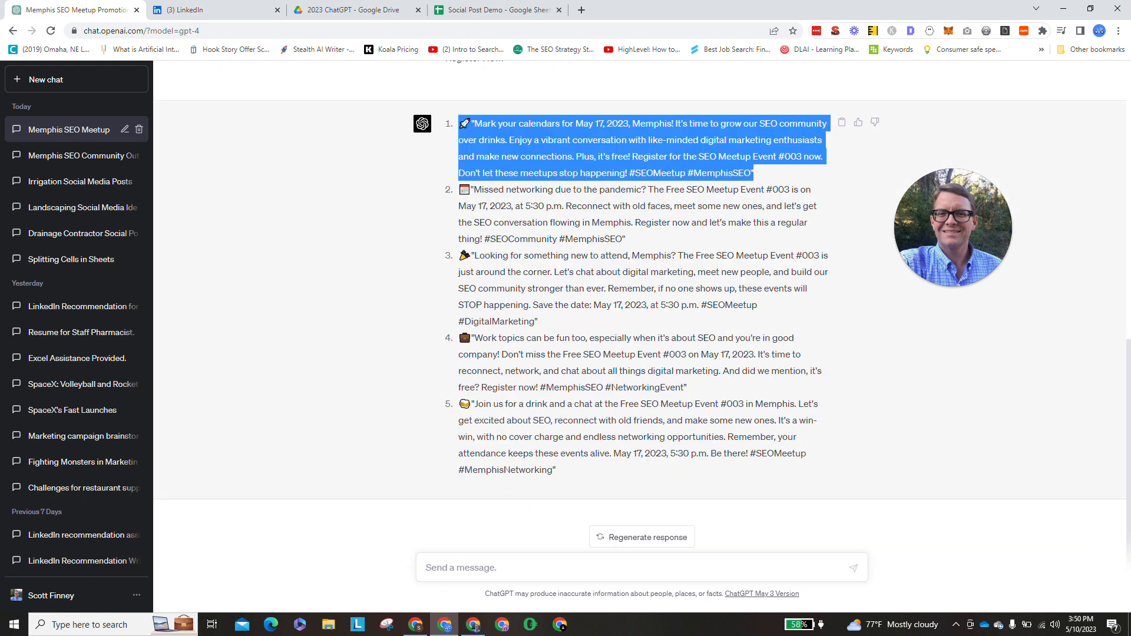
{"action": "left_click", "coordinate": [243, 7]}
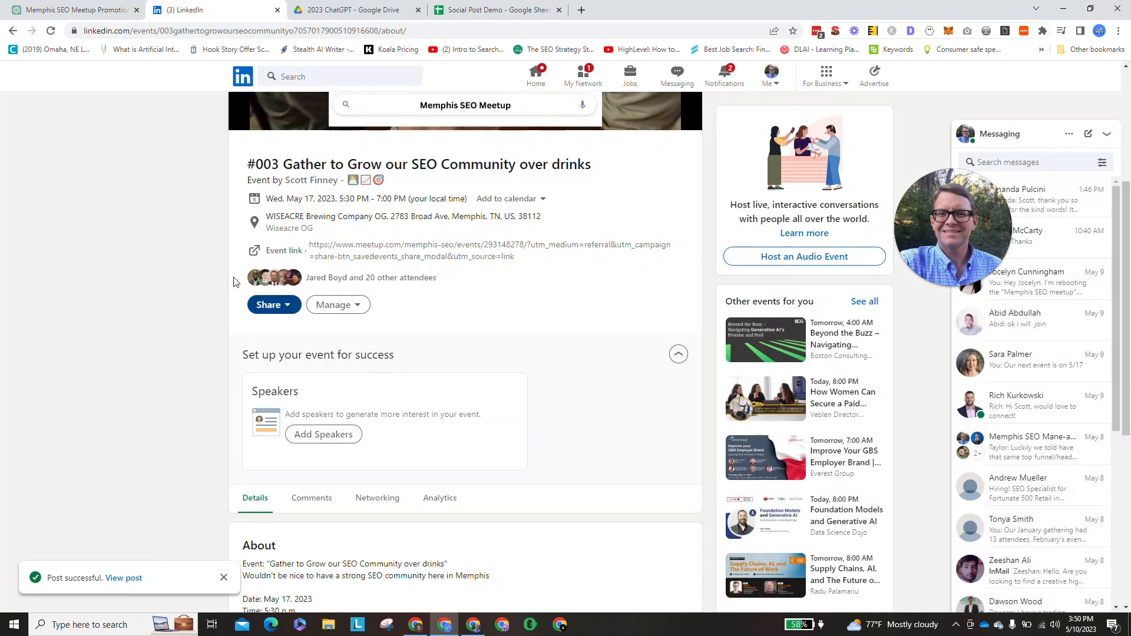
{"action": "left_click", "coordinate": [121, 9]}
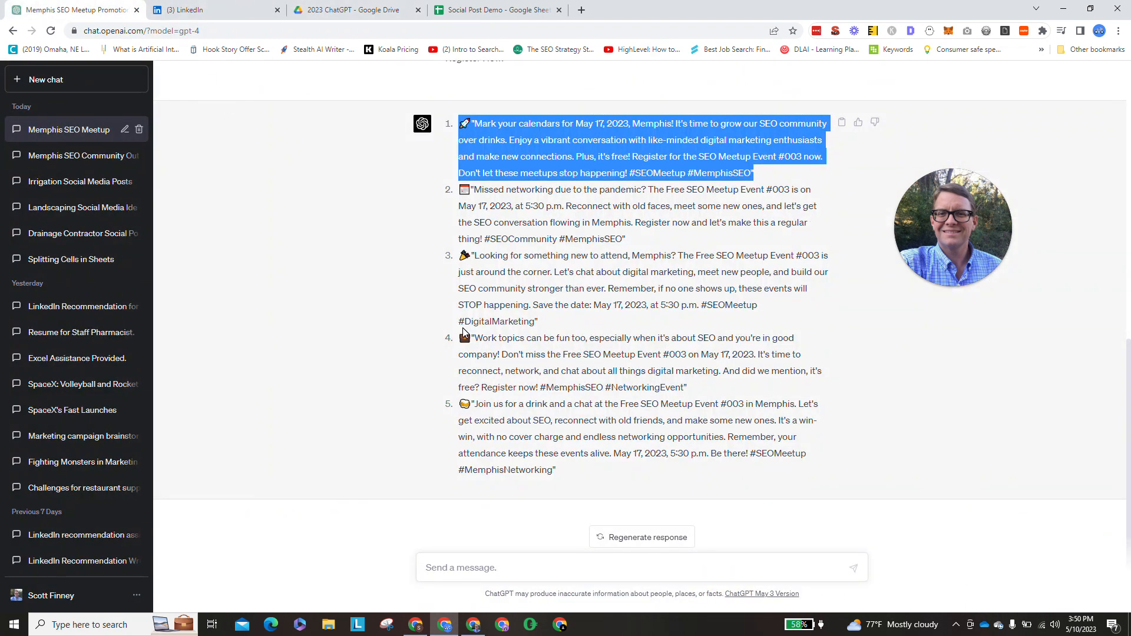
{"action": "scroll", "coordinate": [466, 333], "scroll_direction": "up", "scroll_amount": 1}
{"action": "scroll", "coordinate": [464, 332], "scroll_direction": "down", "scroll_amount": 1}
{"action": "left_click", "coordinate": [487, 151]}
{"action": "left_click_drag", "start_coordinate": [758, 174], "coordinate": [661, 435]}
{"action": "left_click", "coordinate": [510, 140]}
{"action": "left_click", "coordinate": [601, 319]}
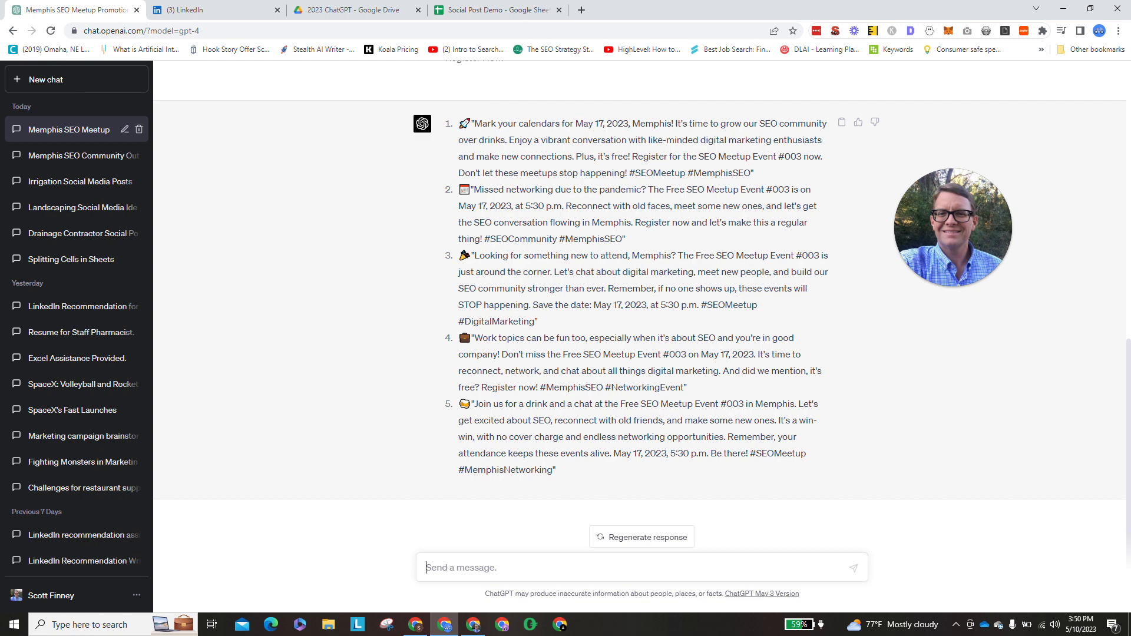
Step: Begin a new prompt with the line "please provide these post in a table." followed by a line break
{"action": "type", "text": "please provide these post ina"}
{"action": "key", "text": "BackSpace"}
{"action": "key", "text": "BackSpace"}
{"action": "type", "text": "a ta"}
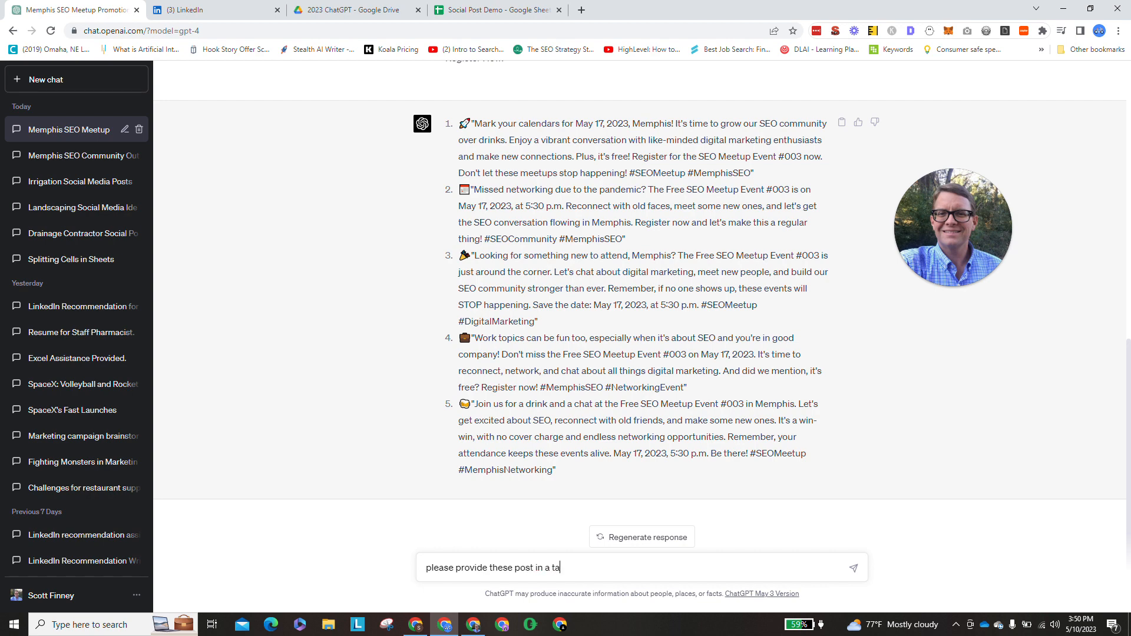
{"action": "type", "text": "ble."}
{"action": "key", "text": "shift+Return"}
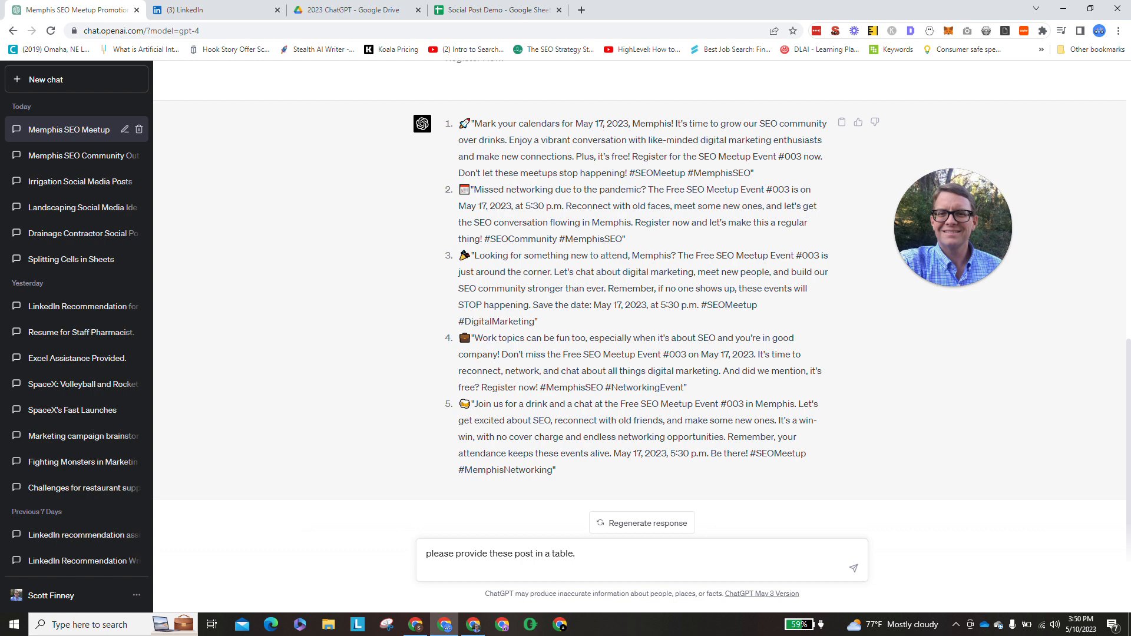
Step: Add the line "column1=" to the prompt, copy it, and start another line below
{"action": "type", "text": "column1="}
{"action": "key", "text": "shift+Left"}
{"action": "key", "text": "shift+Left"}
{"action": "key", "text": "shift+Left"}
{"action": "key", "text": "shift+Left"}
{"action": "key", "text": "shift+Left"}
{"action": "key", "text": "shift+Left"}
{"action": "key", "text": "shift+Left"}
{"action": "key", "text": "shift+Left"}
{"action": "key", "text": "ctrl+c"}
{"action": "key", "text": "Right"}
{"action": "key", "text": "shift+Return"}
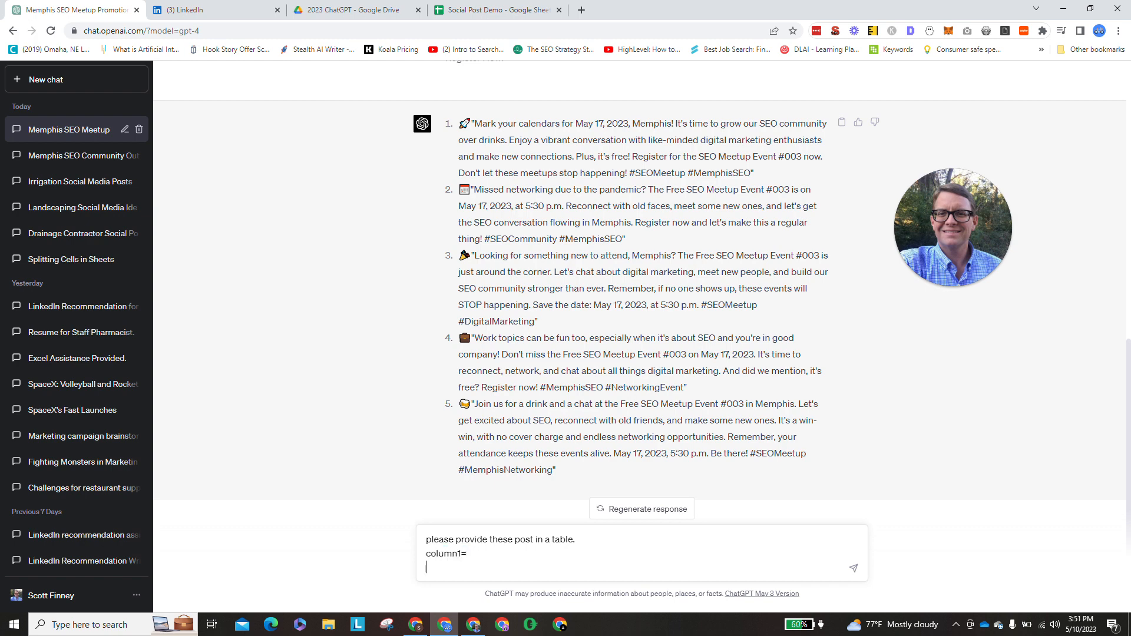
Step: Paste the copied line twice and renumber the copies as "column2=" and "column3="
{"action": "key", "text": "ctrl+v"}
{"action": "key", "text": "shift+Return"}
{"action": "key", "text": "ctrl+v"}
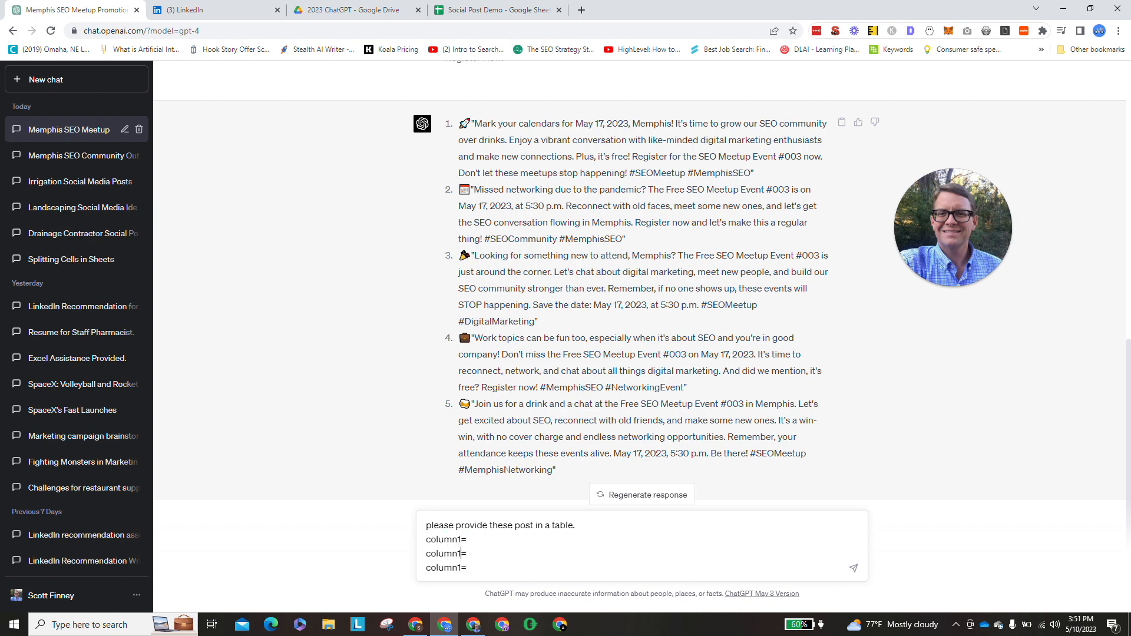
{"action": "key", "text": "BackSpace"}
{"action": "type", "text": "2"}
{"action": "key", "text": "Down"}
{"action": "key", "text": "BackSpace"}
{"action": "type", "text": "3"}
Step: Define column1 as "post ID", column2 as "attention grabbing title" and column3 as "post content", and submit the prompt
{"action": "type", "text": "post ID"}
{"action": "type", "text": "n"}
{"action": "type", "text": " grabbing title column3="}
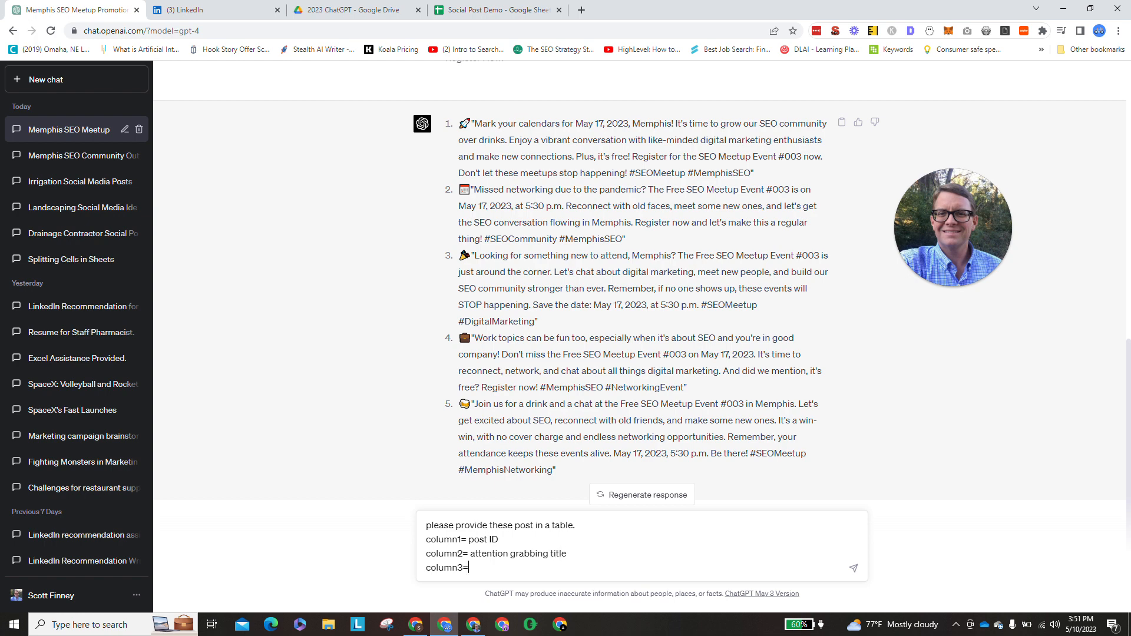
{"action": "type", "text": "post content"}
{"action": "left_click_drag", "start_coordinate": [507, 140], "coordinate": [474, 124]}
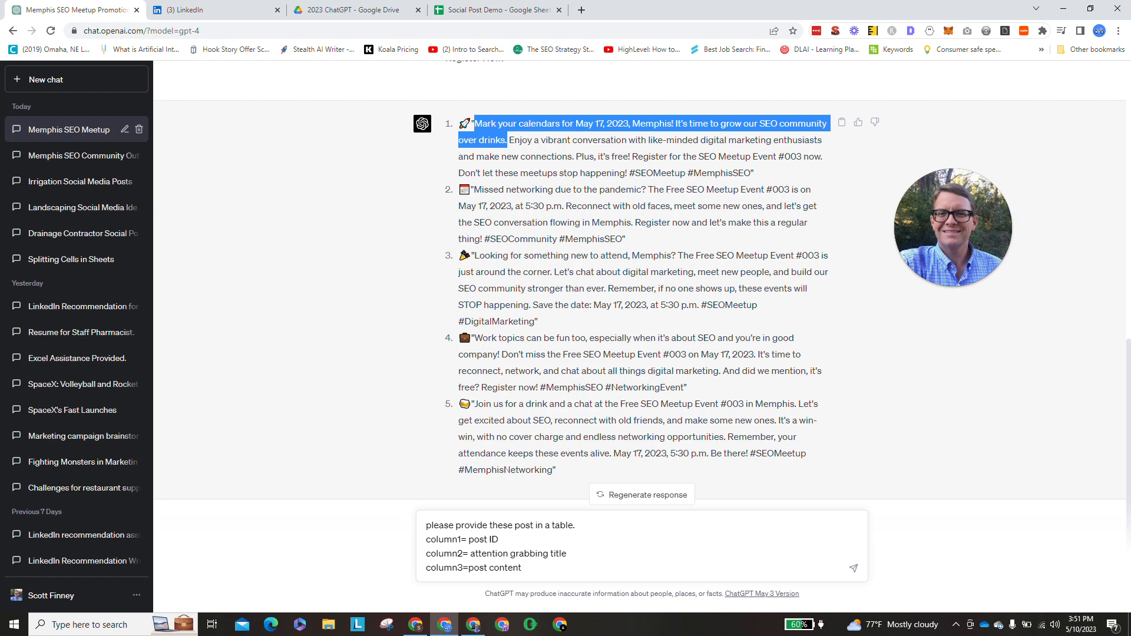
{"action": "left_click_drag", "start_coordinate": [647, 190], "coordinate": [474, 189]}
{"action": "left_click", "coordinate": [674, 256]}
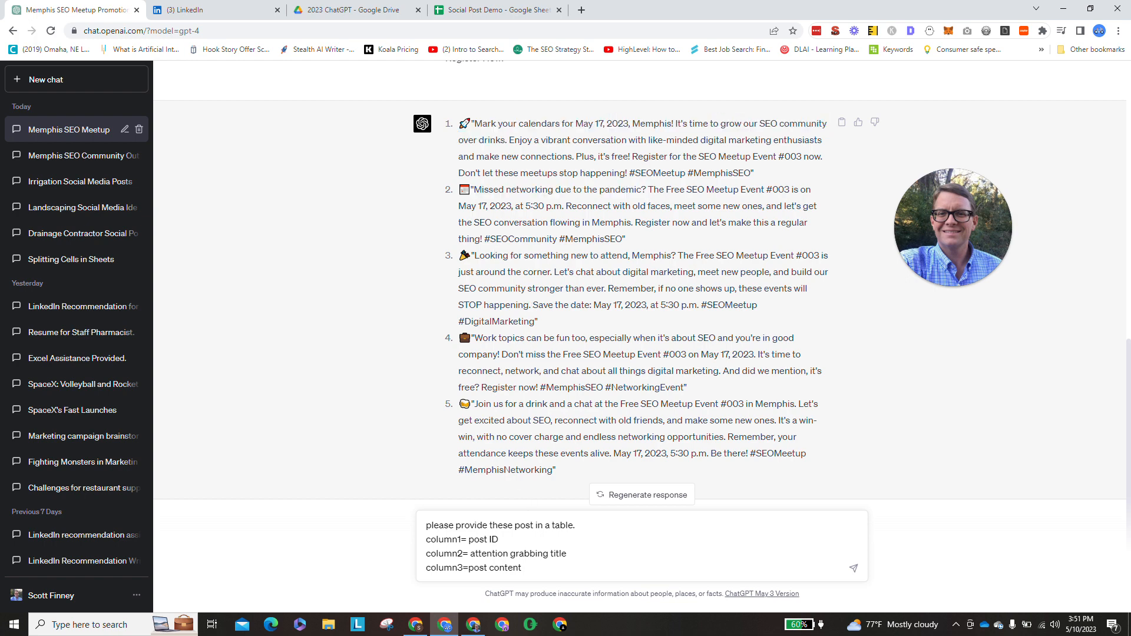
{"action": "key", "text": "Return"}
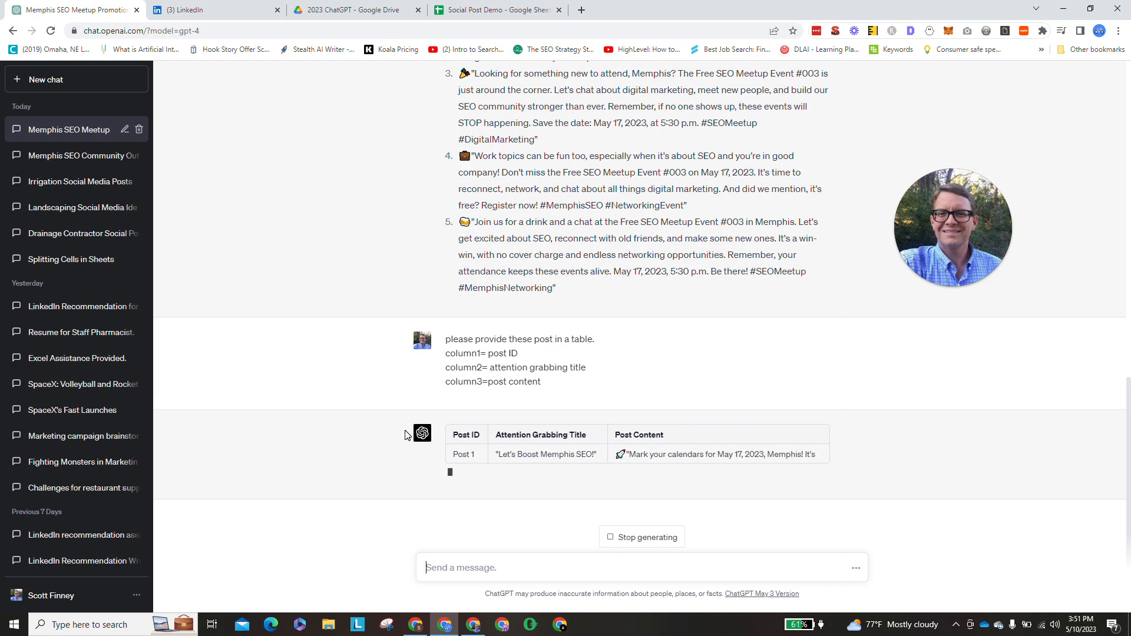
Step: Compare the table being generated with the original numbered list of posts
{"action": "scroll", "coordinate": [373, 250], "scroll_direction": "up", "scroll_amount": 2}
{"action": "scroll", "coordinate": [372, 250], "scroll_direction": "up", "scroll_amount": 2}
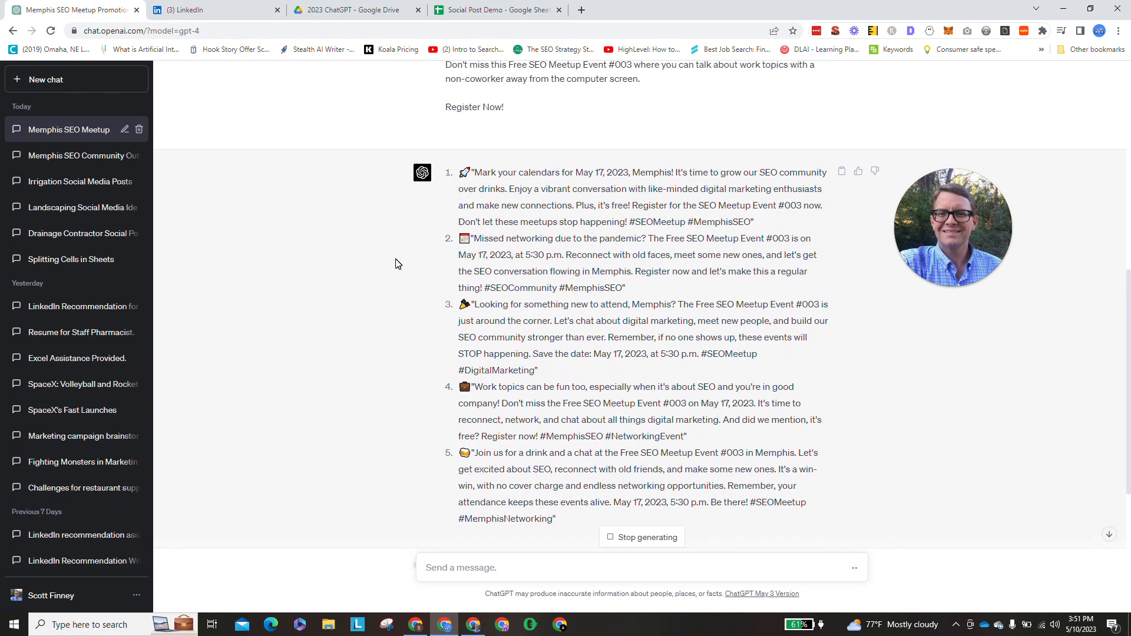
{"action": "scroll", "coordinate": [396, 263], "scroll_direction": "down", "scroll_amount": 5}
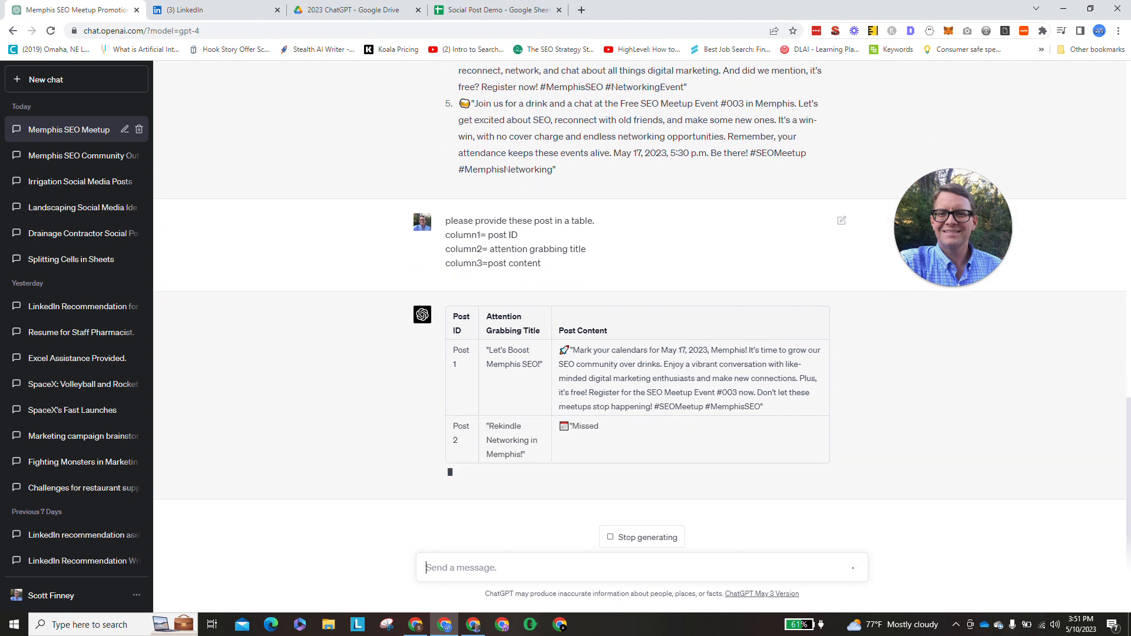
{"action": "scroll", "coordinate": [639, 295], "scroll_direction": "up", "scroll_amount": 3}
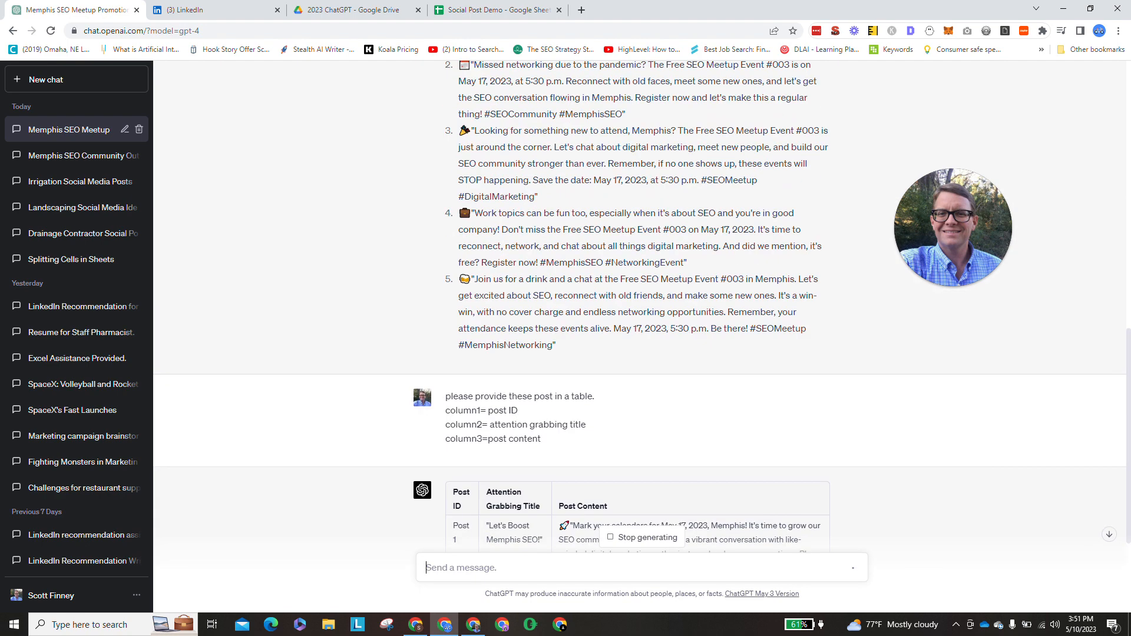
{"action": "scroll", "coordinate": [640, 304], "scroll_direction": "up", "scroll_amount": 1}
{"action": "scroll", "coordinate": [639, 253], "scroll_direction": "down", "scroll_amount": 5}
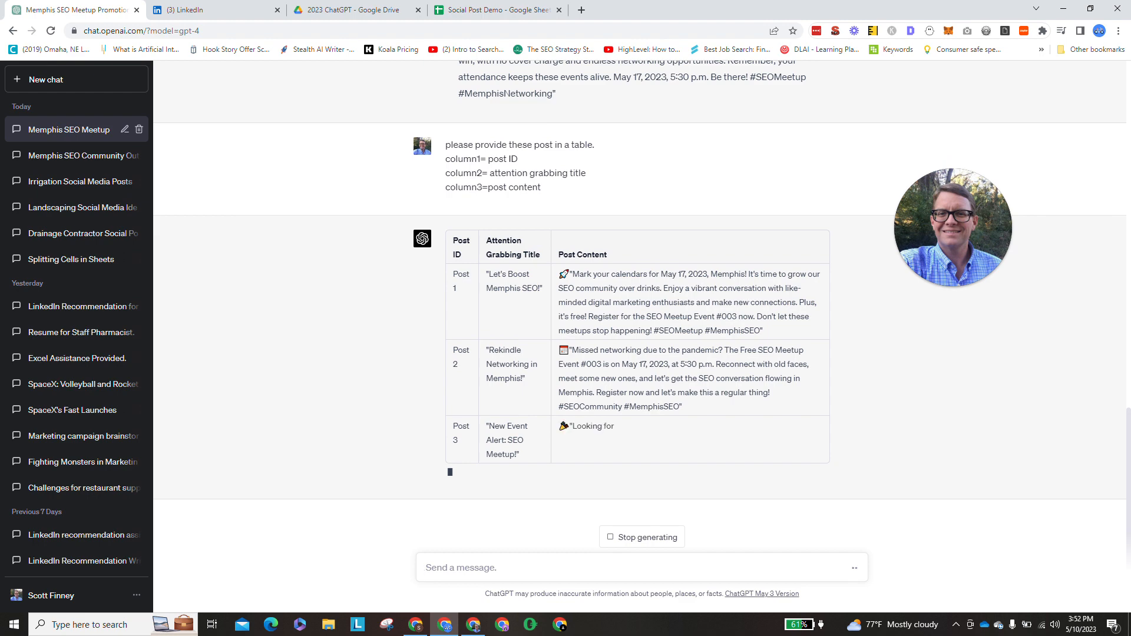
{"action": "scroll", "coordinate": [640, 306], "scroll_direction": "up", "scroll_amount": 6}
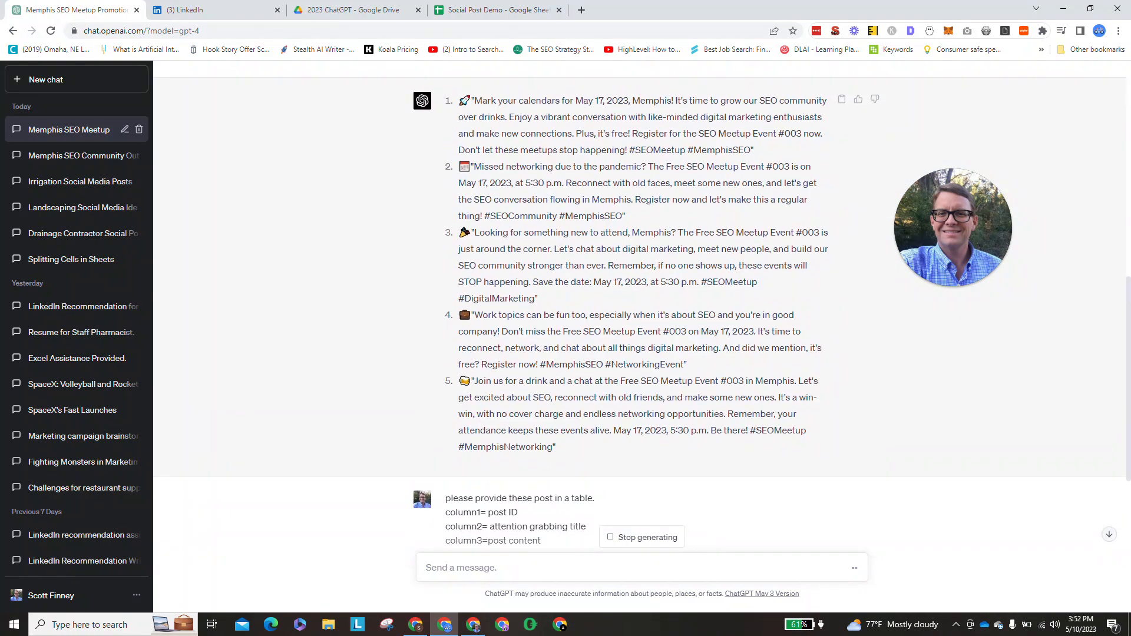
{"action": "scroll", "coordinate": [510, 289], "scroll_direction": "down", "scroll_amount": 6}
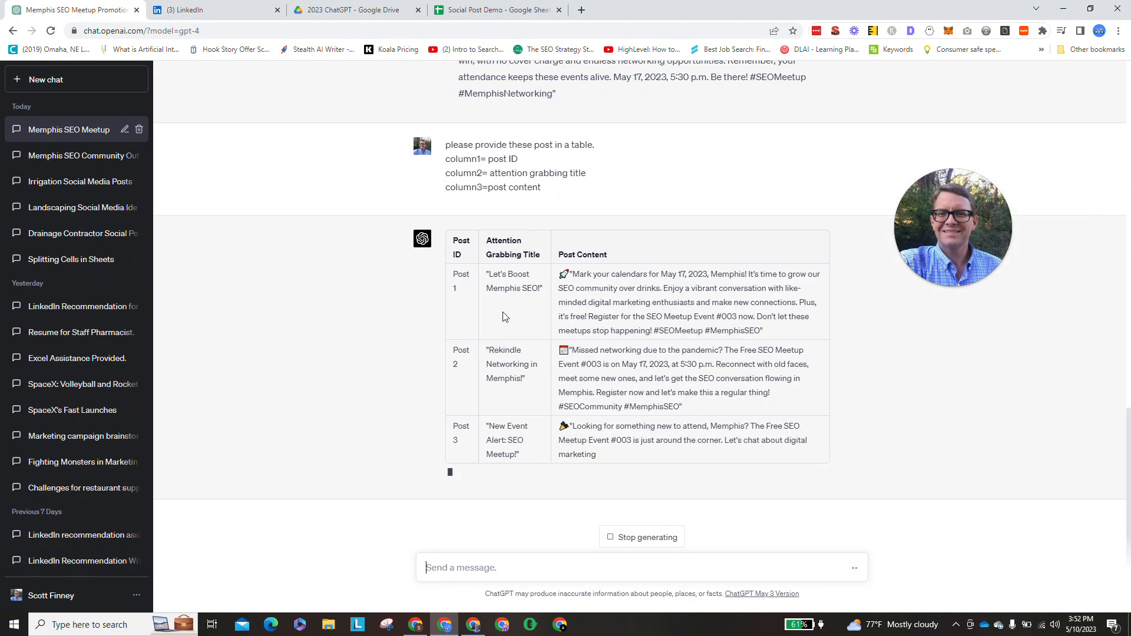
{"action": "scroll", "coordinate": [518, 289], "scroll_direction": "up", "scroll_amount": 6}
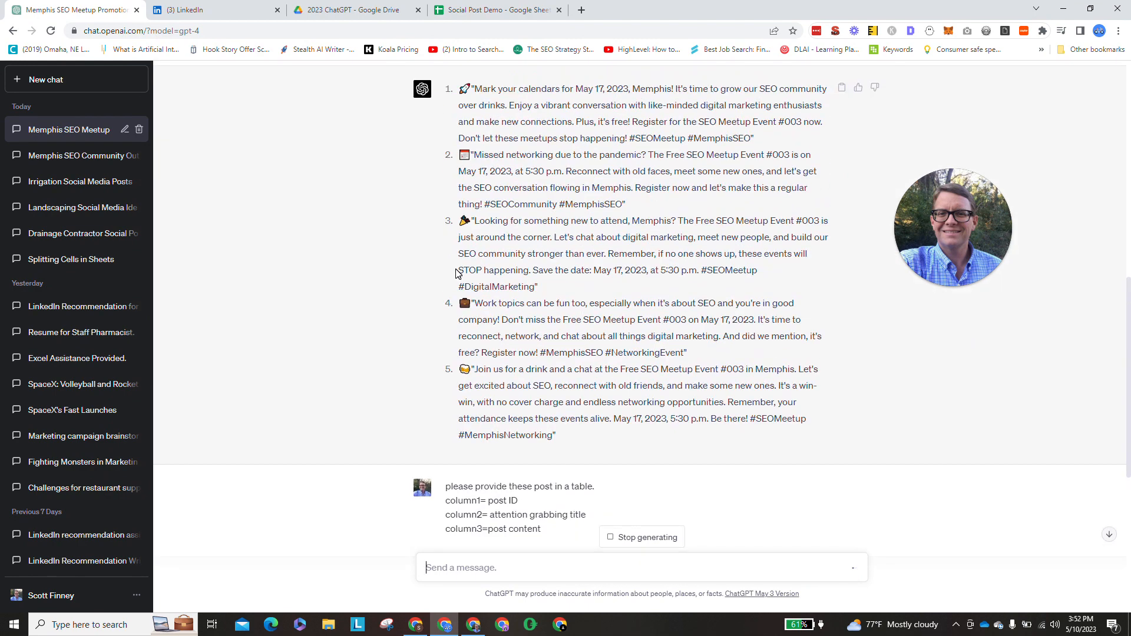
{"action": "scroll", "coordinate": [457, 272], "scroll_direction": "down", "scroll_amount": 6}
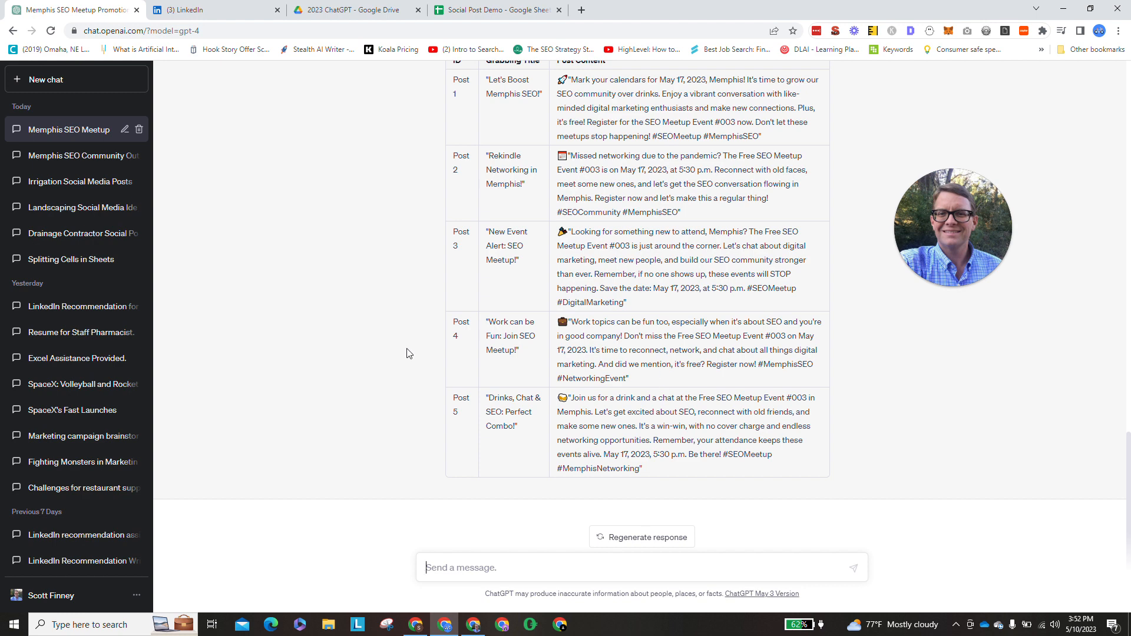
Step: Copy the whole generated table and paste it into the Social Post Demo Google Sheet, starting at cell J1
{"action": "scroll", "coordinate": [408, 353], "scroll_direction": "up", "scroll_amount": 3}
{"action": "scroll", "coordinate": [409, 353], "scroll_direction": "down", "scroll_amount": 2}
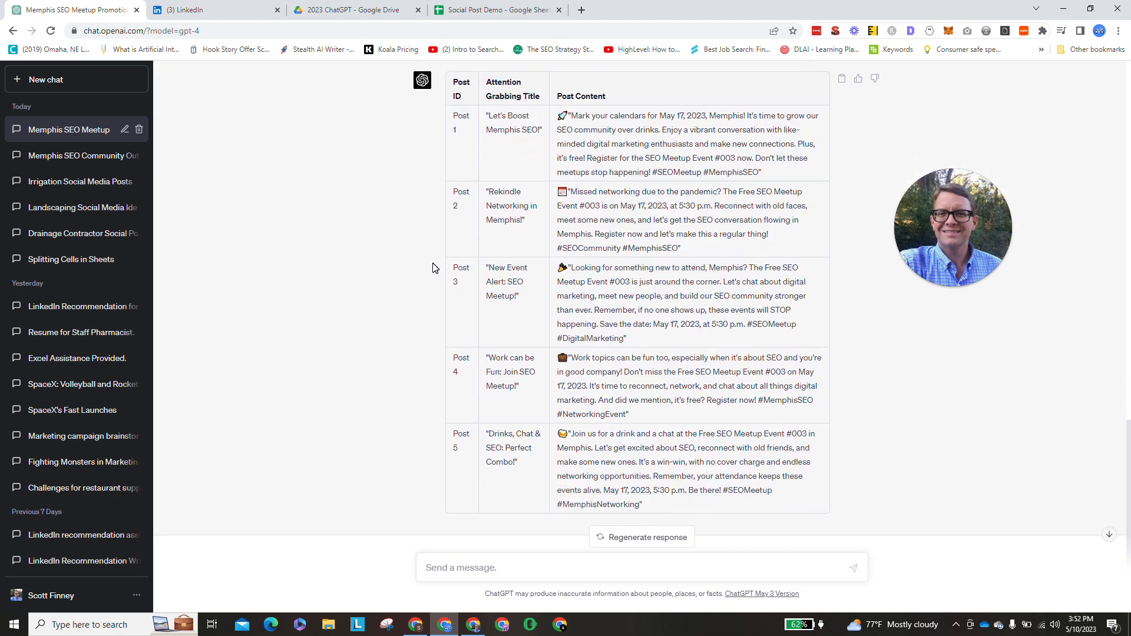
{"action": "left_click_drag", "start_coordinate": [453, 86], "coordinate": [656, 512]}
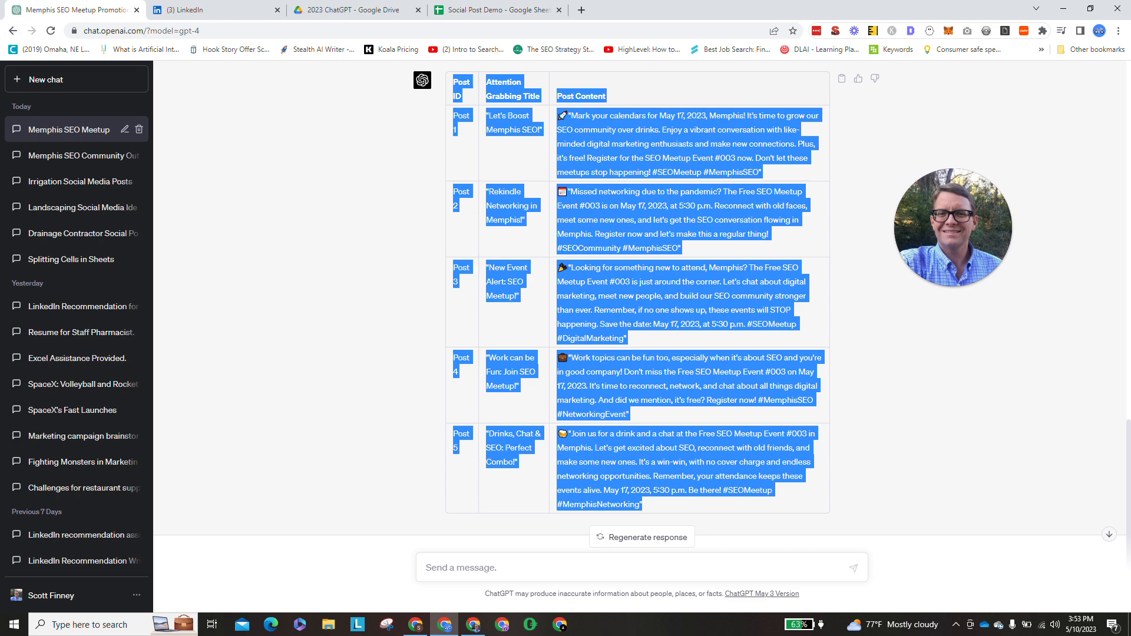
{"action": "scroll", "coordinate": [472, 118], "scroll_direction": "up", "scroll_amount": 1}
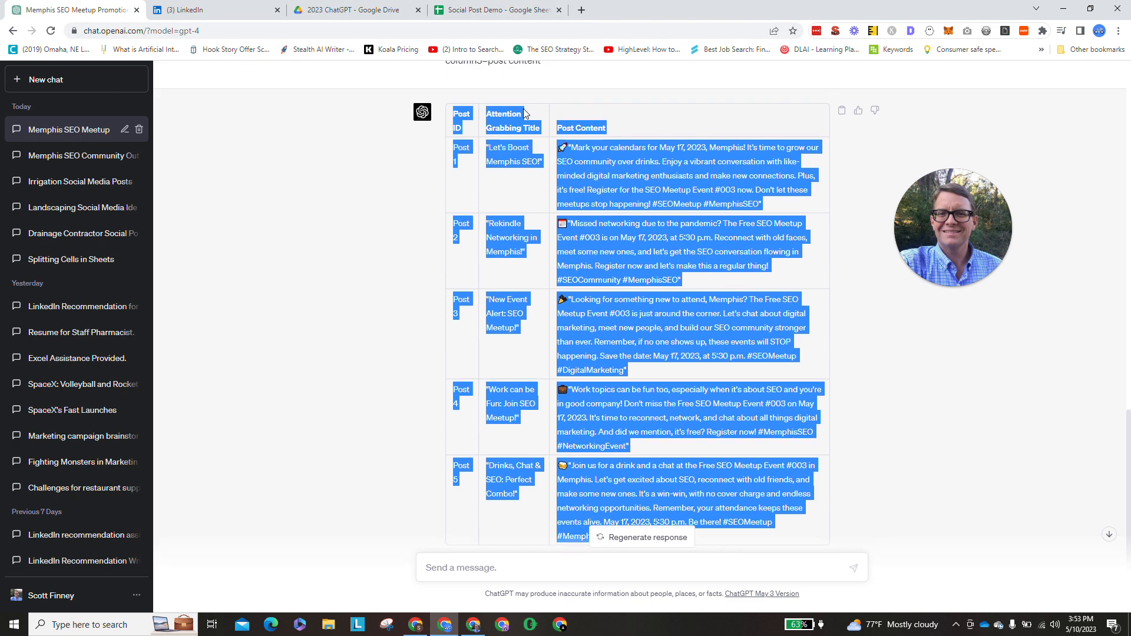
{"action": "left_click", "coordinate": [498, 10]}
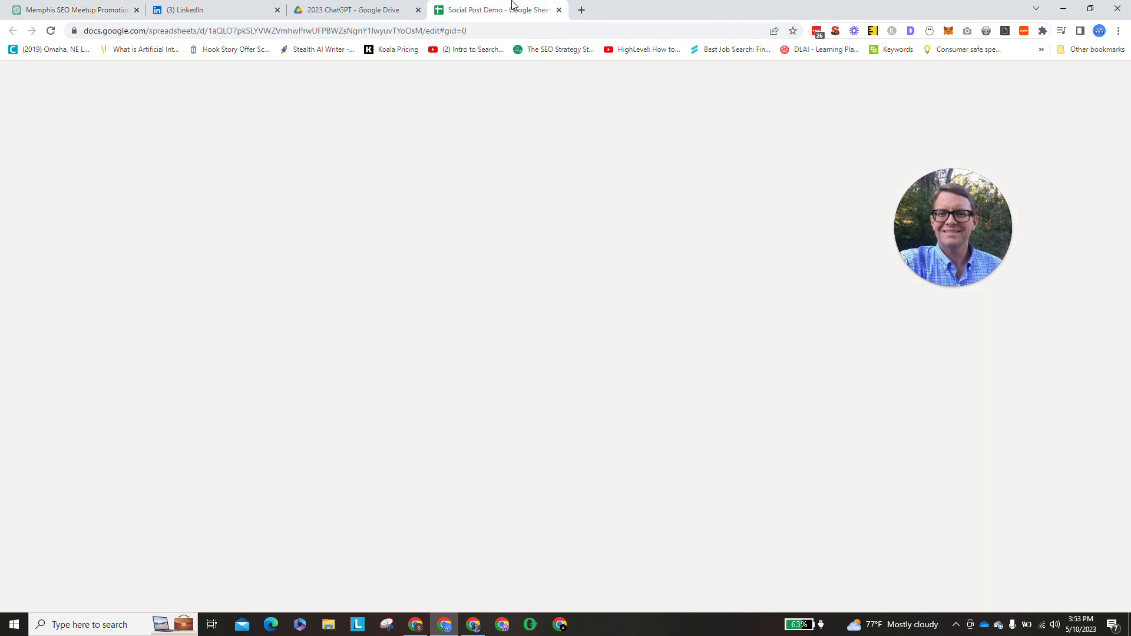
{"action": "key", "text": "ctrl+v"}
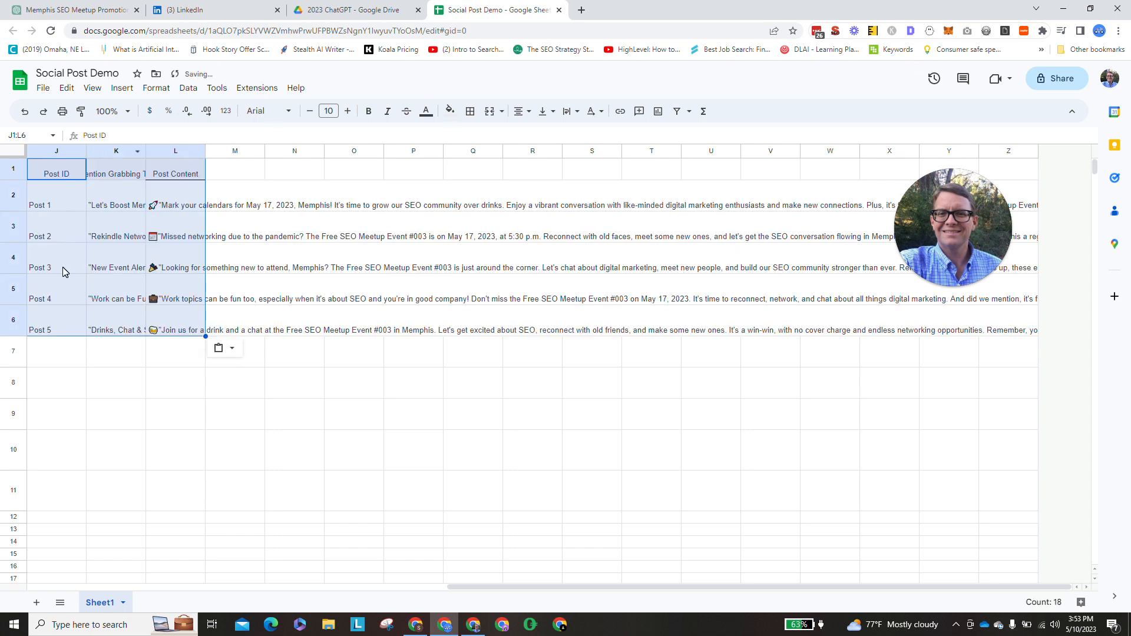
Step: Narrow the Post ID column and fit the Attention Grabbing Title and Post Content columns to their contents
{"action": "left_click", "coordinate": [59, 175]}
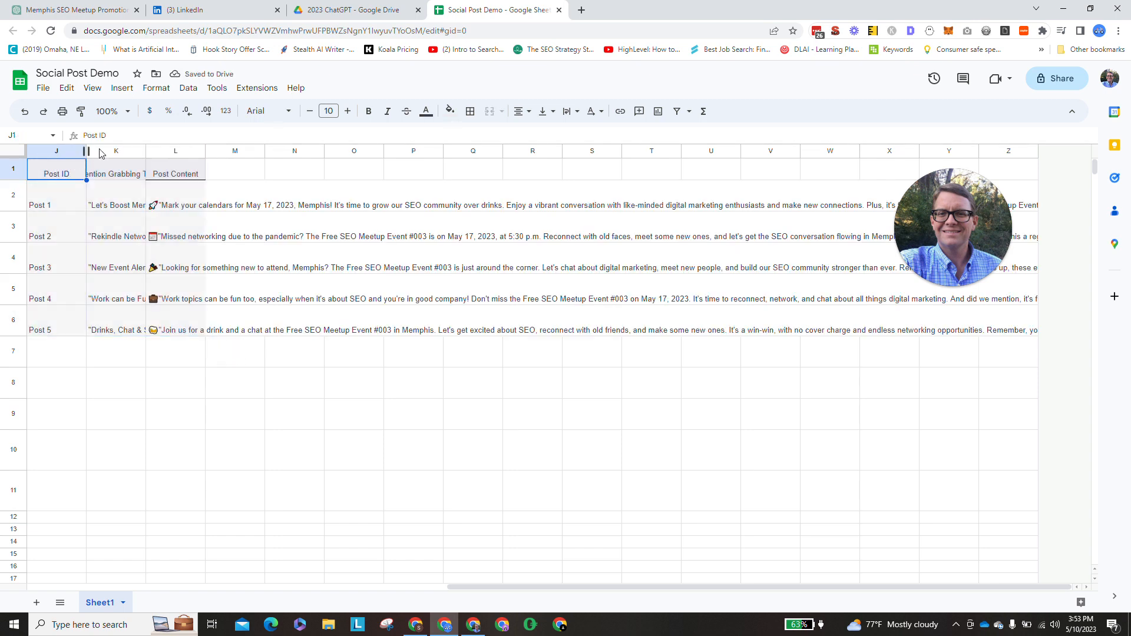
{"action": "left_click_drag", "start_coordinate": [85, 152], "coordinate": [58, 152]}
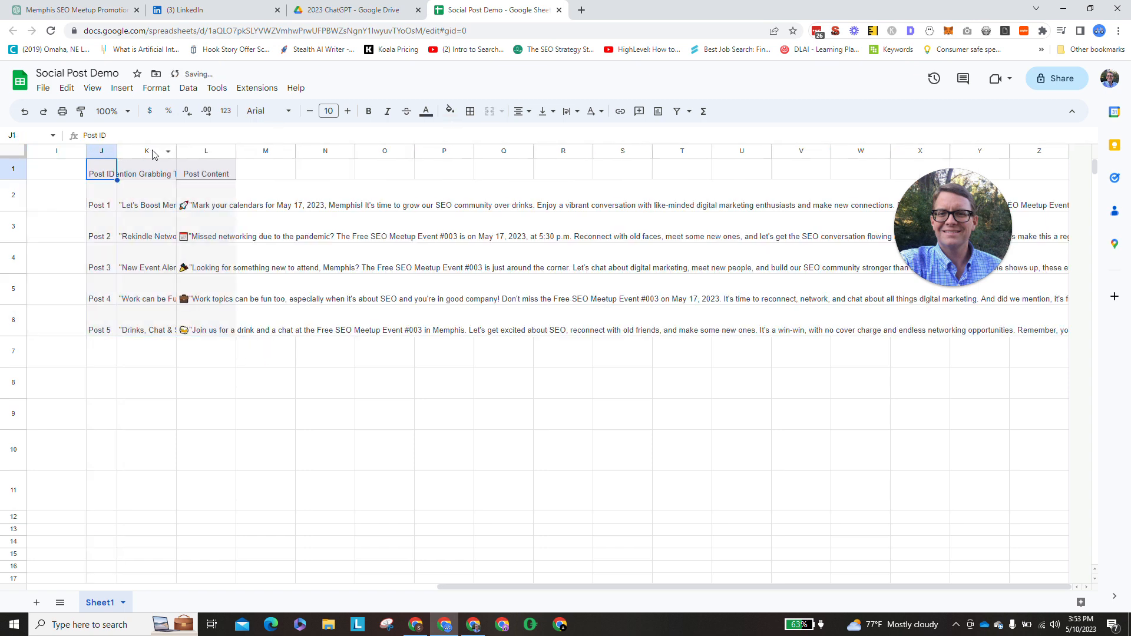
{"action": "double_click", "coordinate": [177, 151]}
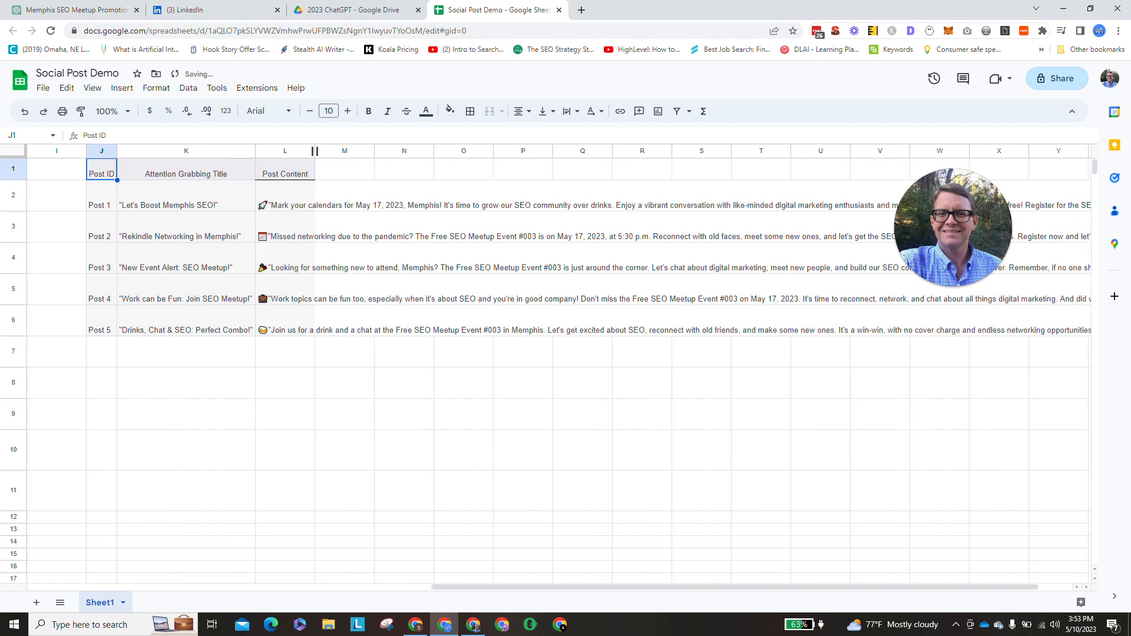
{"action": "double_click", "coordinate": [315, 151]}
Step: Look over the pasted post rows in the sheet and switch back to ChatGPT
{"action": "left_click", "coordinate": [111, 201]}
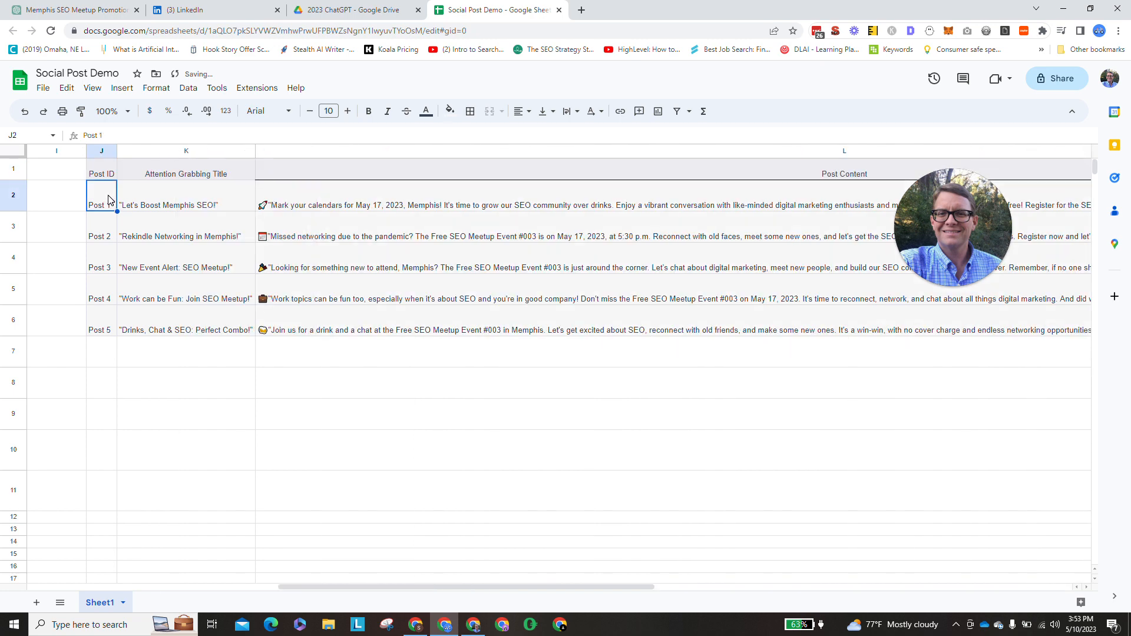
{"action": "left_click", "coordinate": [63, 172]}
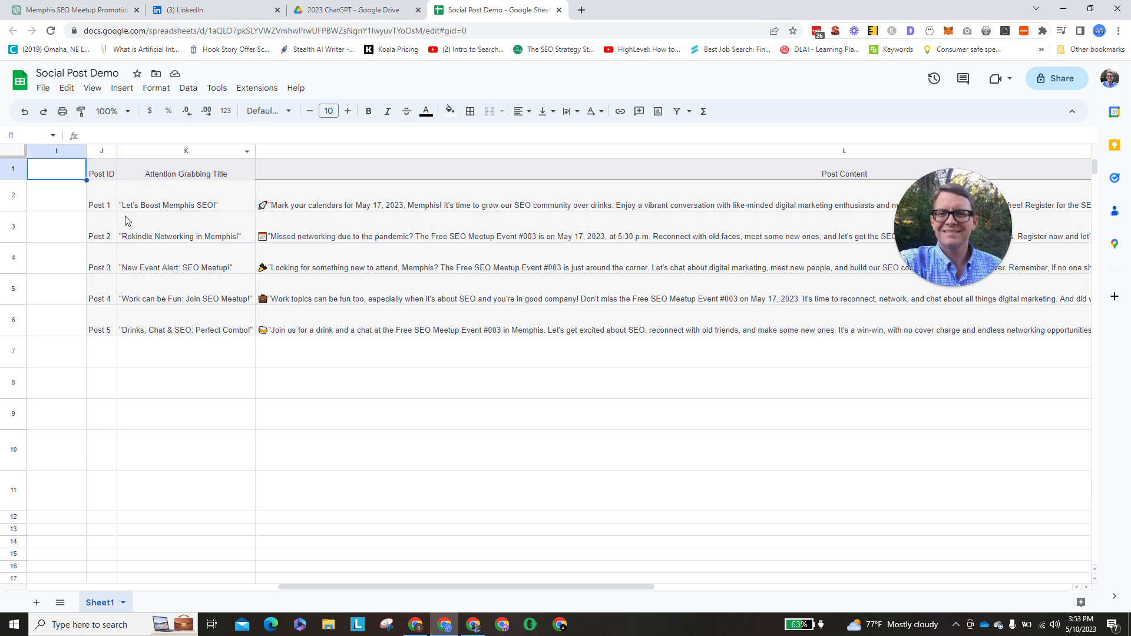
{"action": "left_click_drag", "start_coordinate": [102, 197], "coordinate": [321, 330]}
{"action": "left_click", "coordinate": [180, 232]}
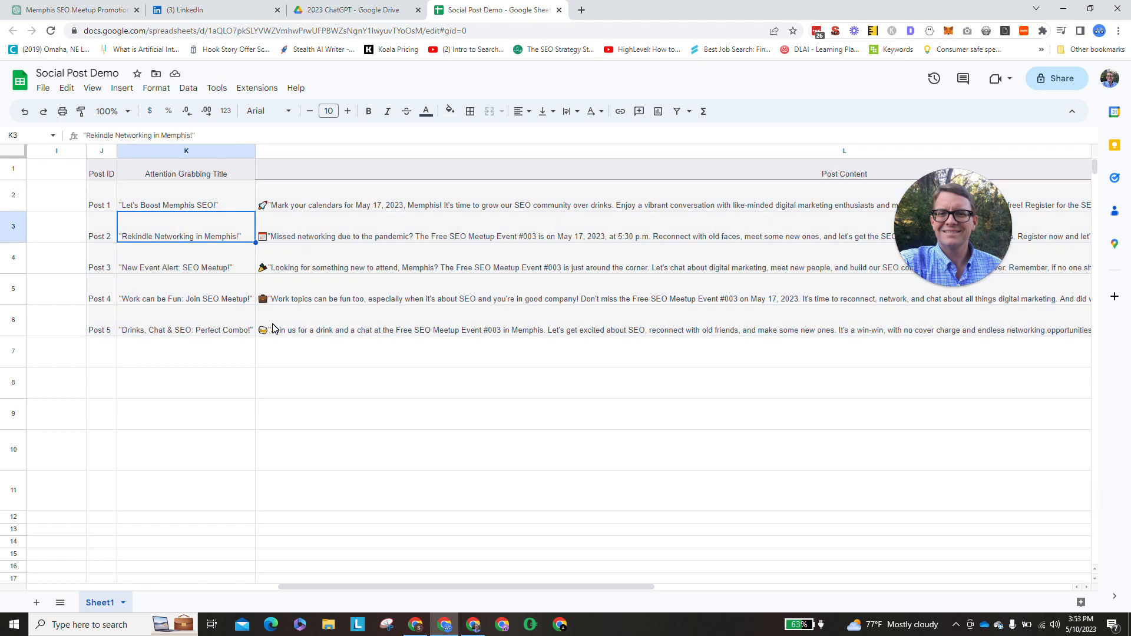
{"action": "left_click", "coordinate": [115, 6]}
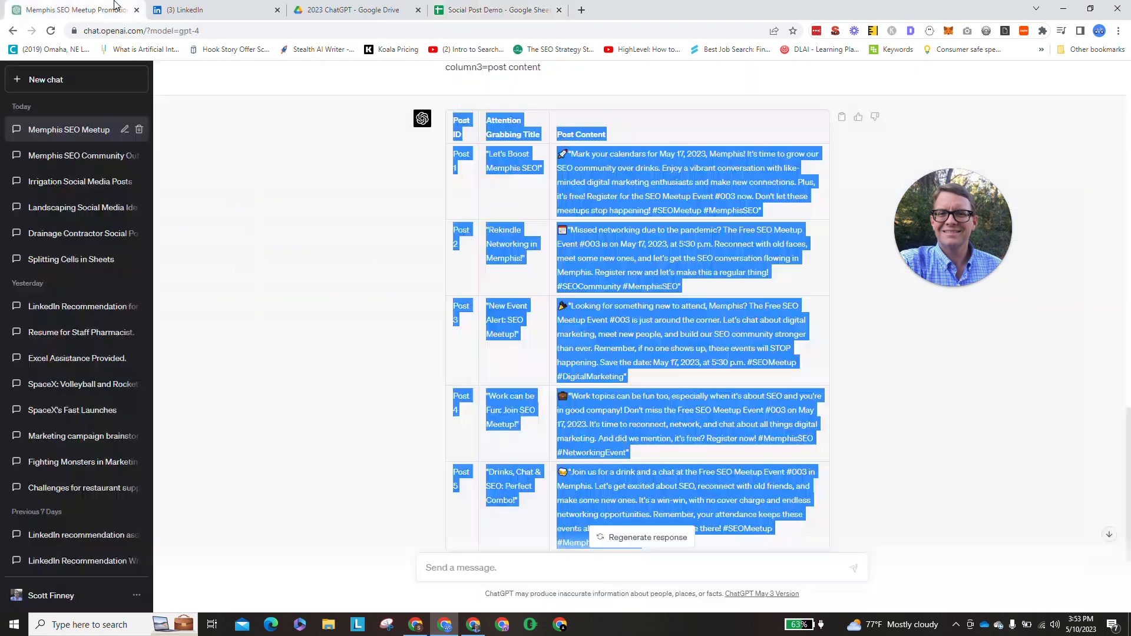
Step: Send ChatGPT the follow-up prompt "give me 5 more post, make these entertaining." with the spelling of "entertaining" corrected
{"action": "scroll", "coordinate": [532, 439], "scroll_direction": "down", "scroll_amount": 2}
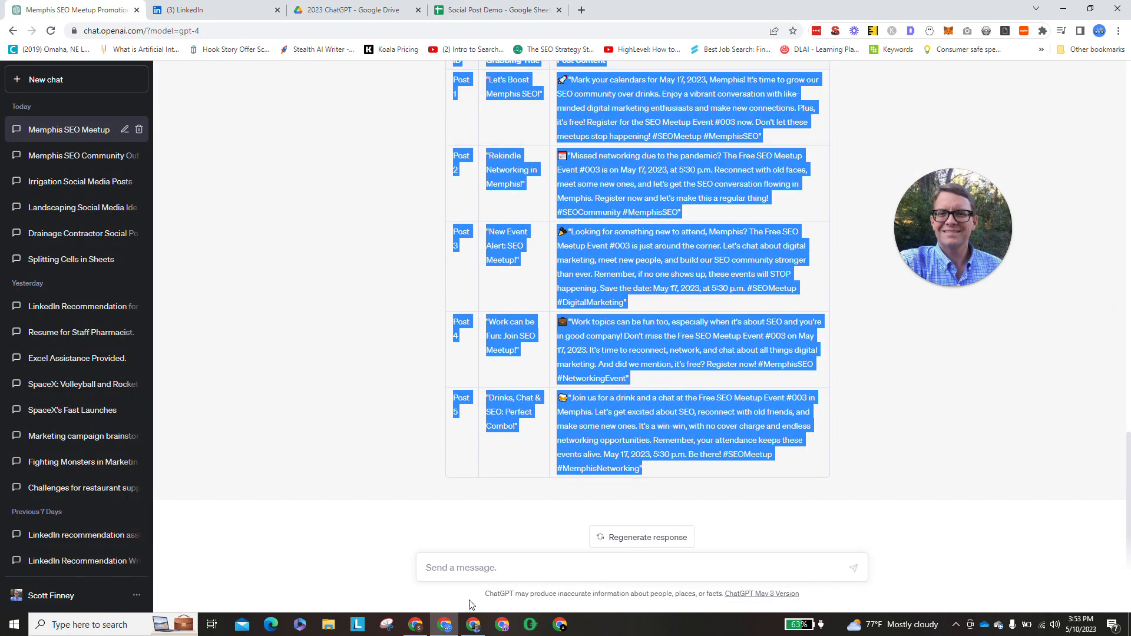
{"action": "left_click", "coordinate": [485, 585]}
{"action": "type", "text": "give"}
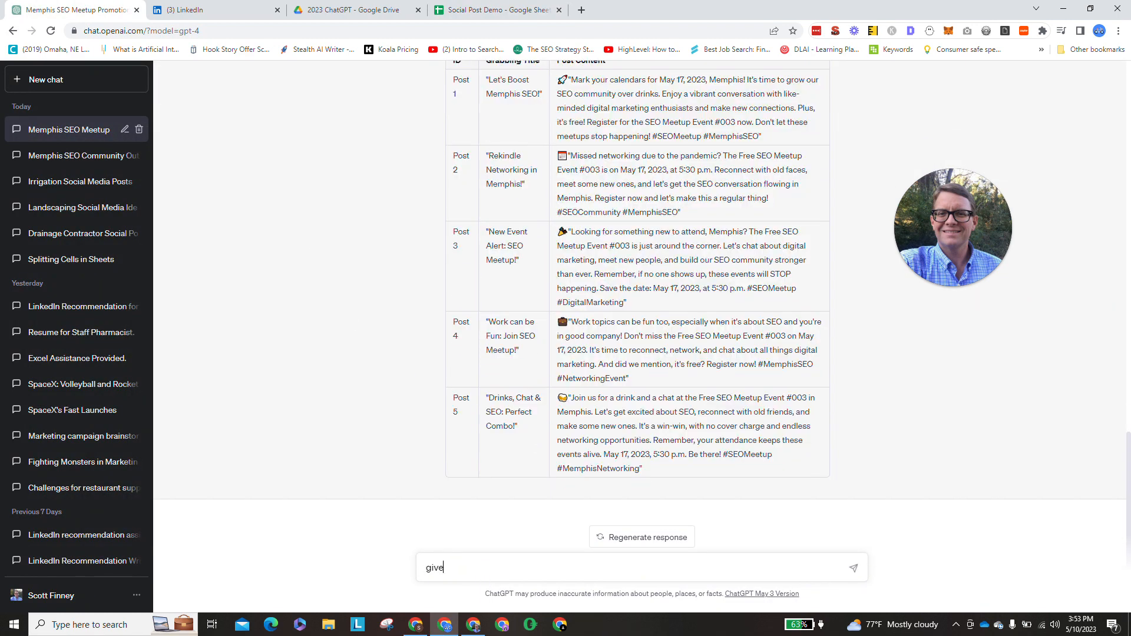
{"action": "type", "text": " me 5 more post, make"}
{"action": "type", "text": "these entertaiming"}
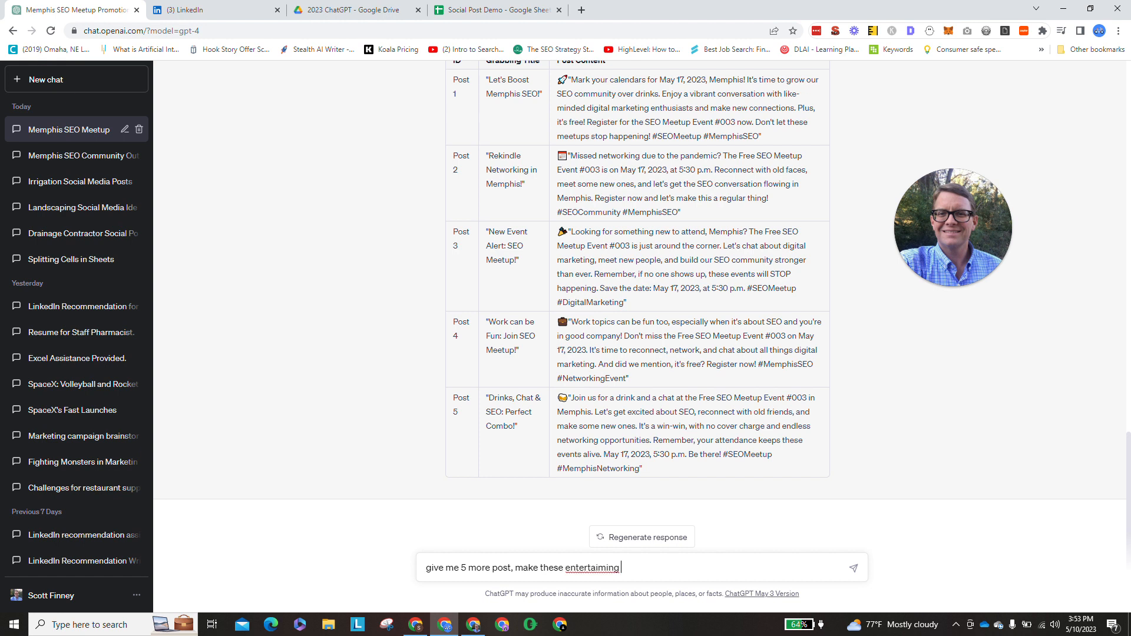
{"action": "right_click", "coordinate": [597, 567]}
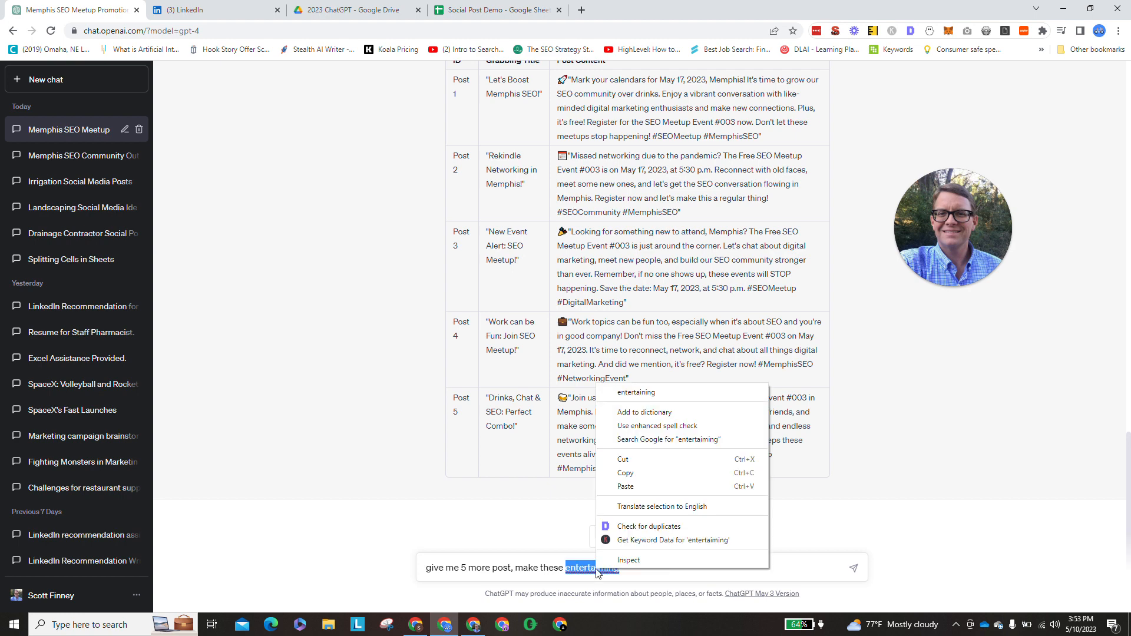
{"action": "left_click", "coordinate": [651, 393]}
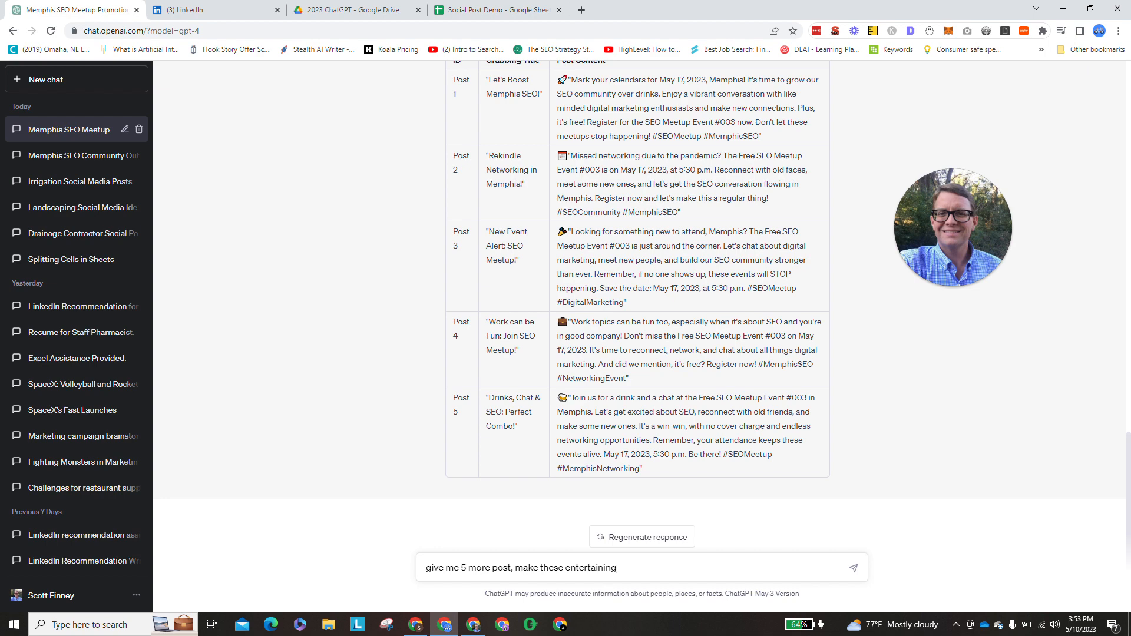
{"action": "type", "text": "."}
{"action": "key", "text": "Return"}
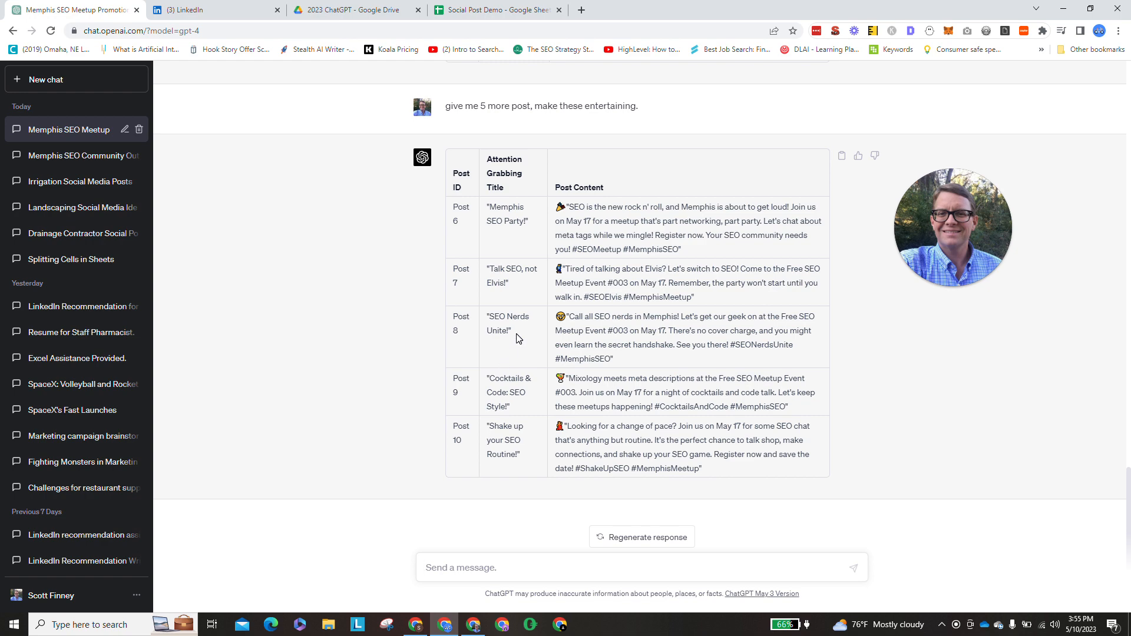
Step: Look back through the conversation from the new posts to the original event description prompt
{"action": "scroll", "coordinate": [517, 338], "scroll_direction": "up", "scroll_amount": 15}
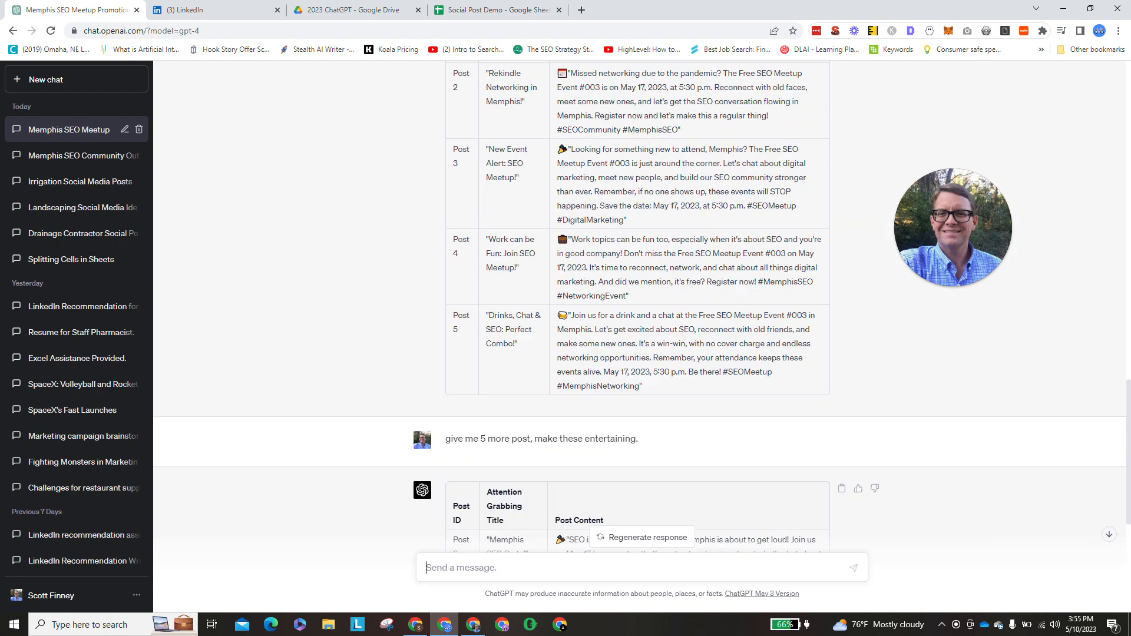
{"action": "scroll", "coordinate": [517, 338], "scroll_direction": "up", "scroll_amount": 15}
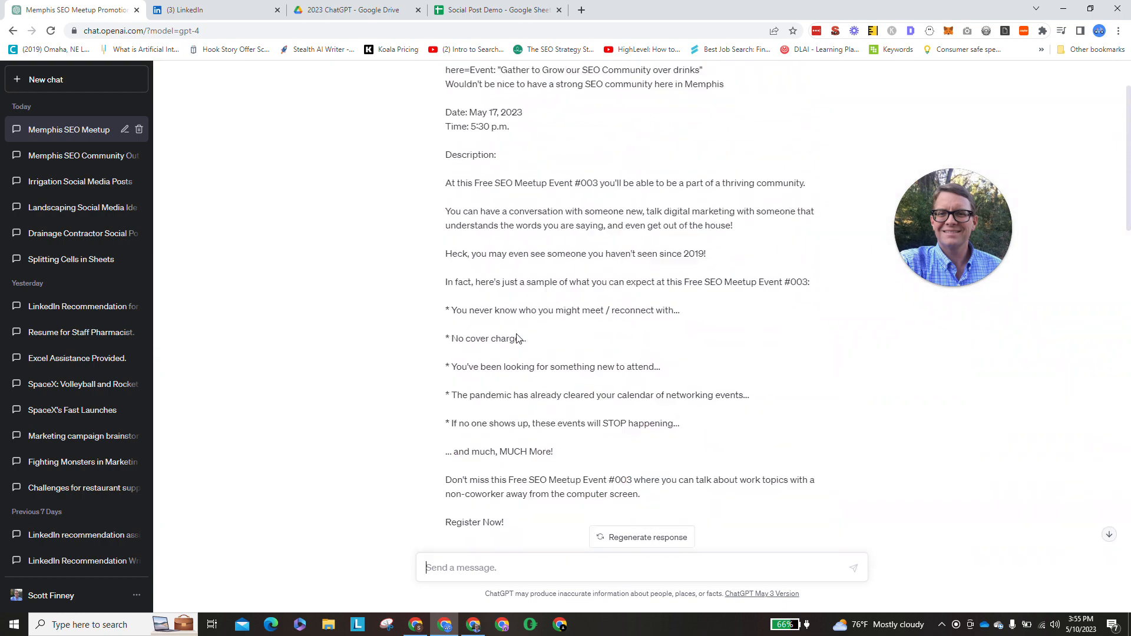